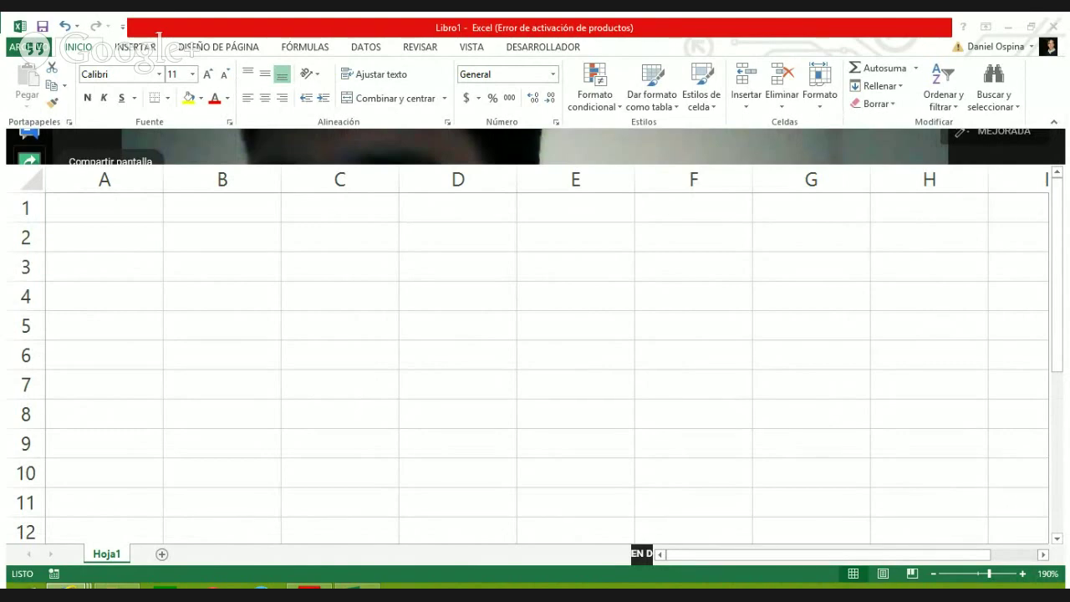
Enter the label "Tinto" in cell A2.
click(206, 236)
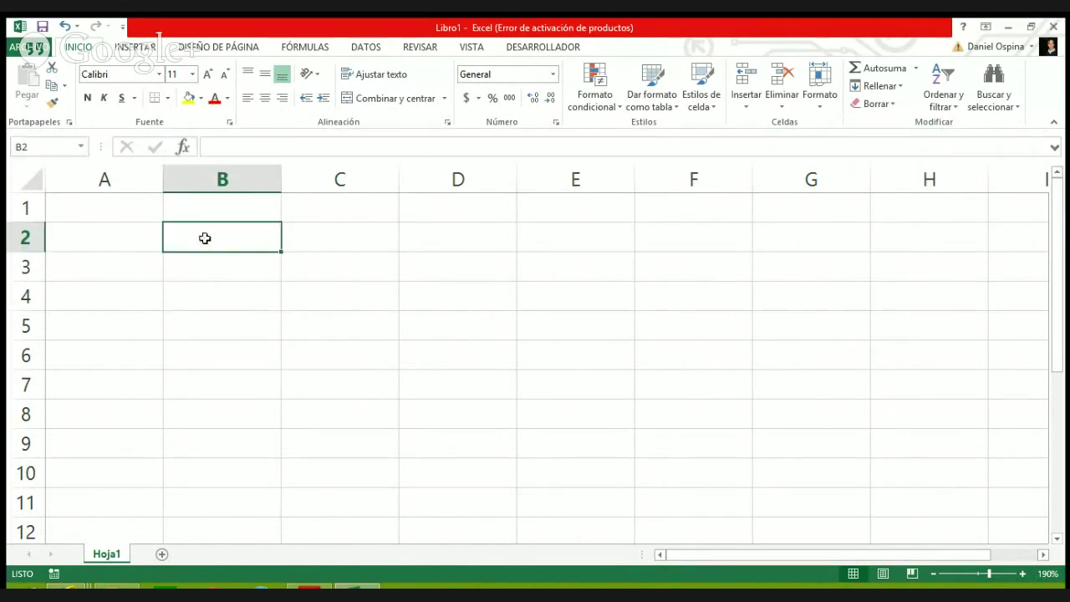
click(108, 228)
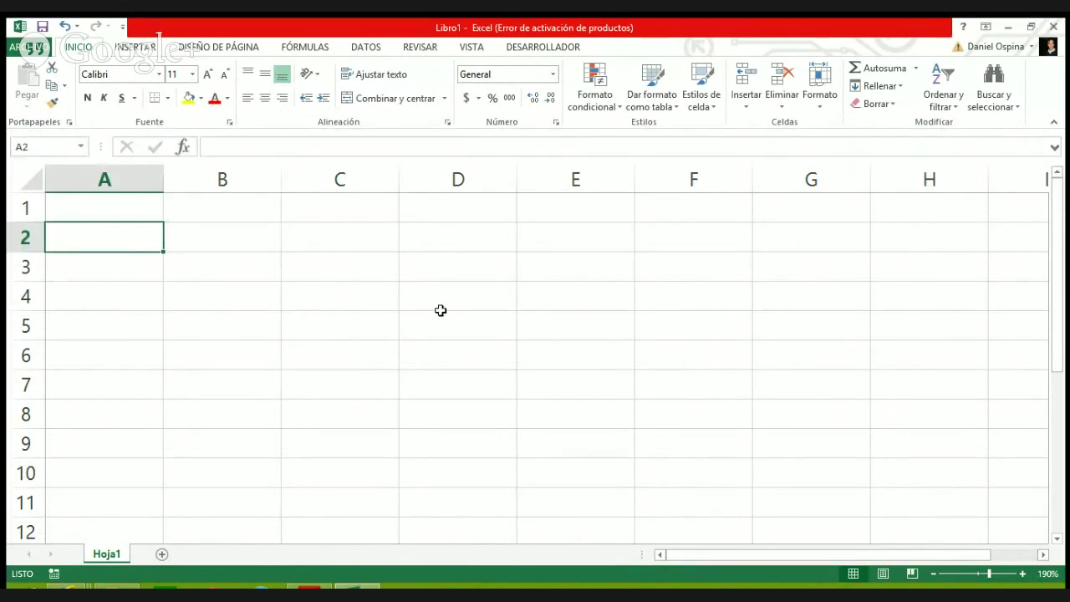
text(Tinto)
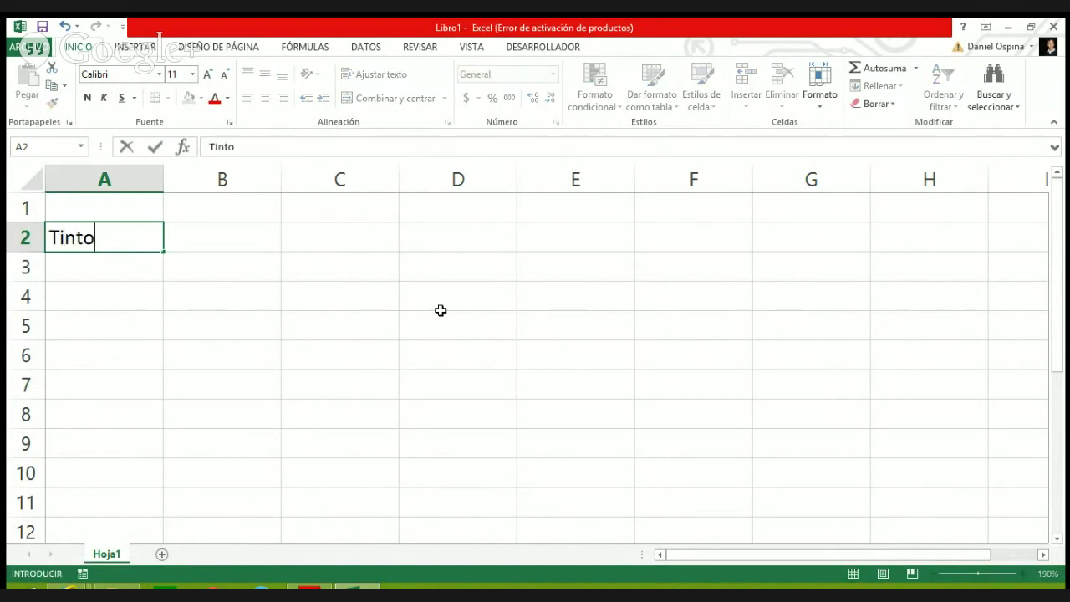
key(Tab)
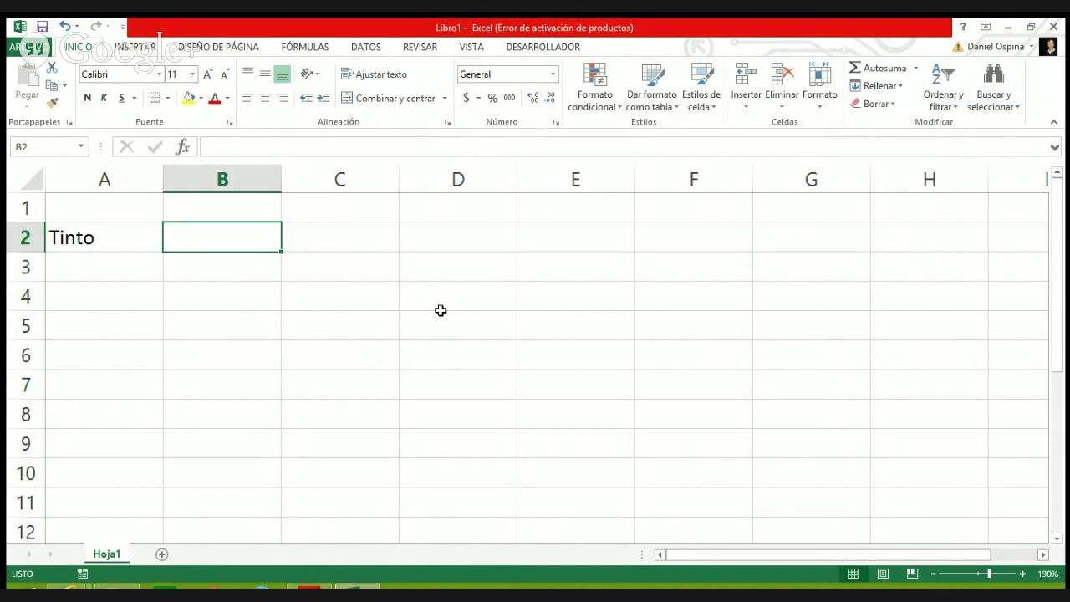
key(Down)
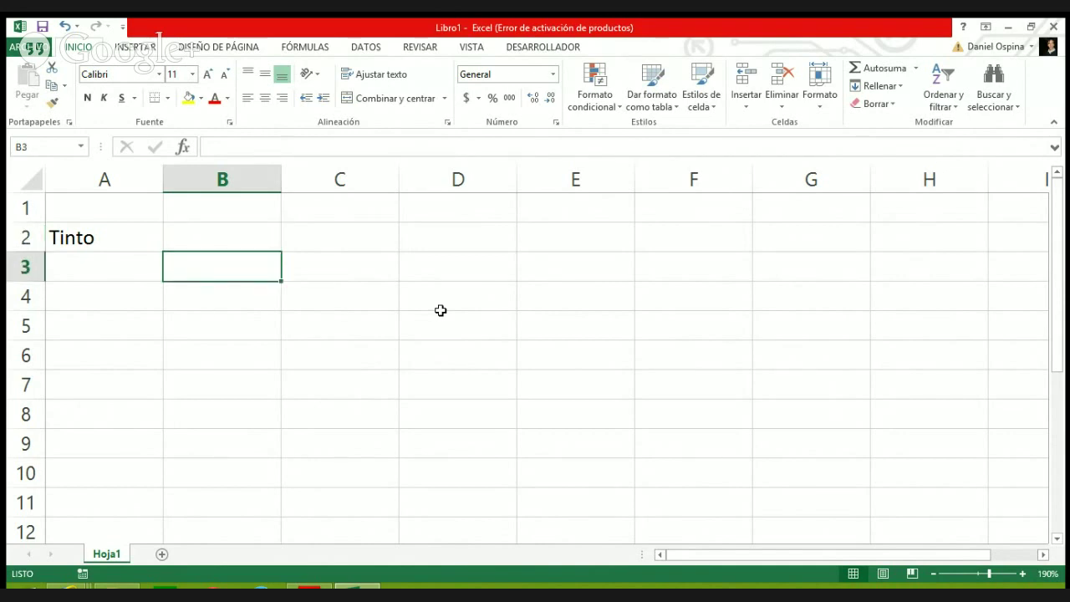
key(Up)
key(Up)
key(Left)
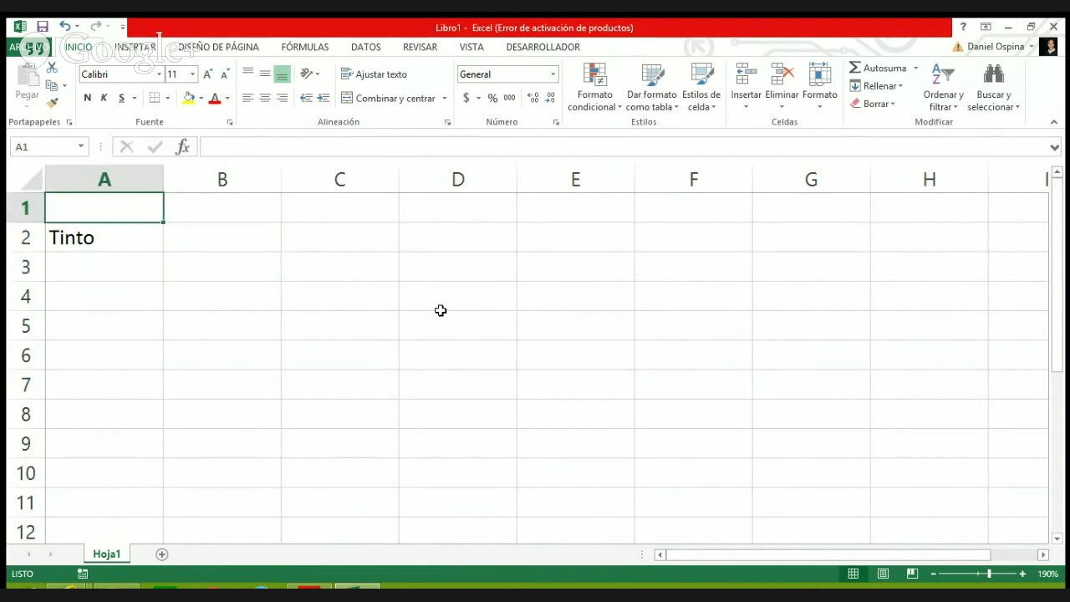
key(Down)
key(Down)
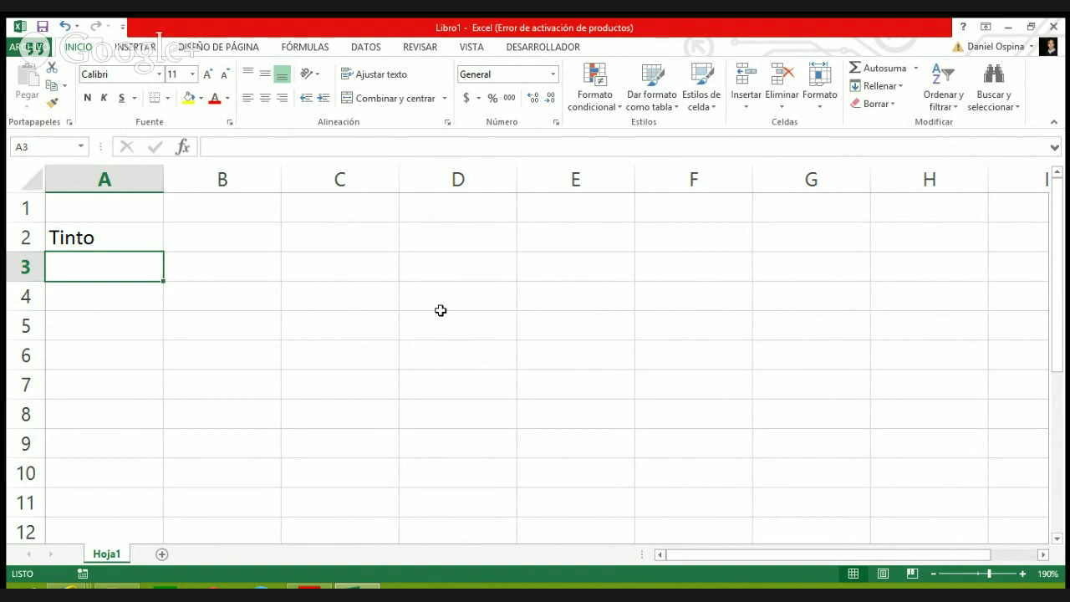
key(Up)
key(Up)
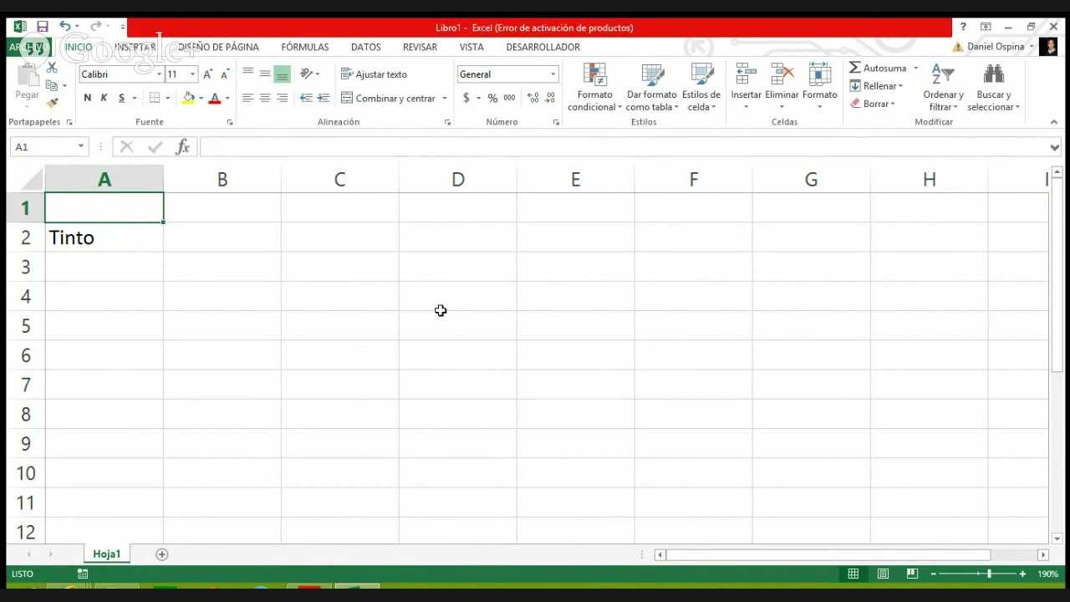
key(Down)
key(Down)
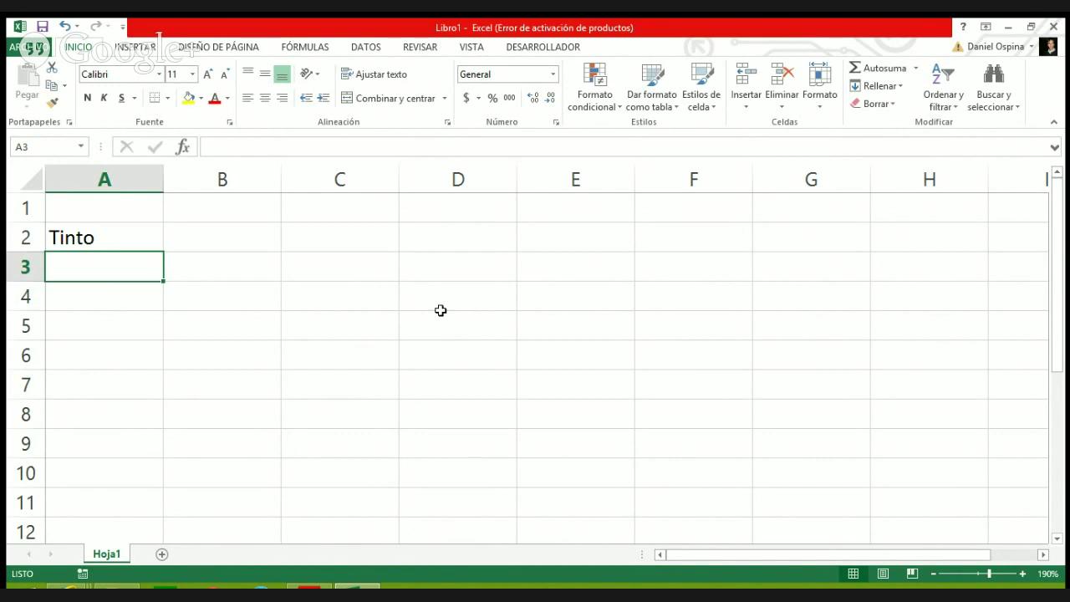
key(Down)
key(Down)
key(Up)
key(Up)
Enter the cost items "Vasos" in A3 and "café" in A4 below Tinto.
text(Vasos)
key(Return)
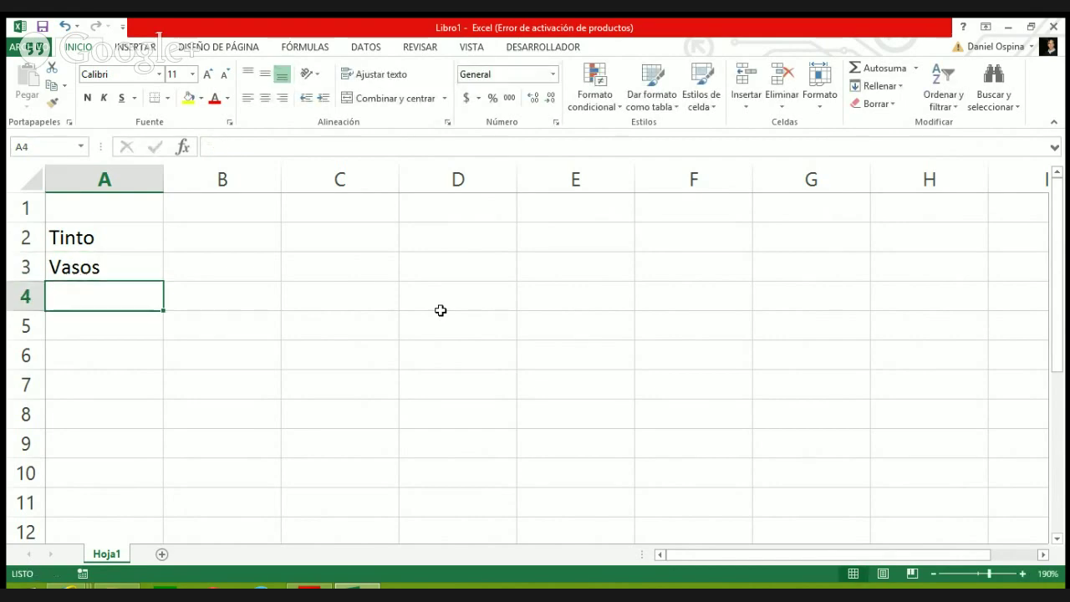
text(cafe)
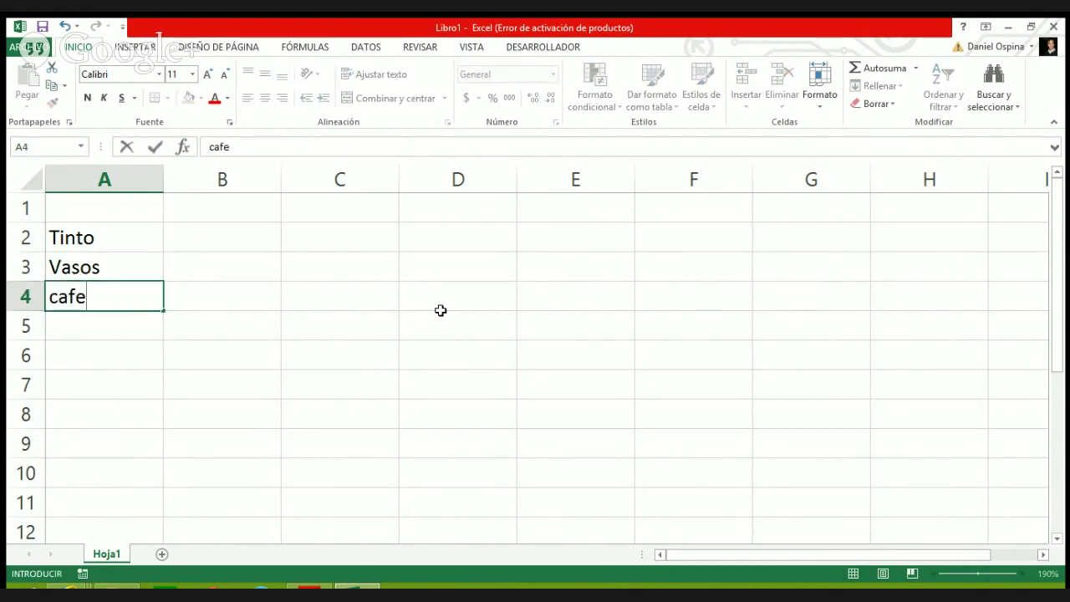
key(BackSpace)
text(é)
key(Return)
Continue the item list with "azucar" in A5 and "mezclador" in A6.
text(az)
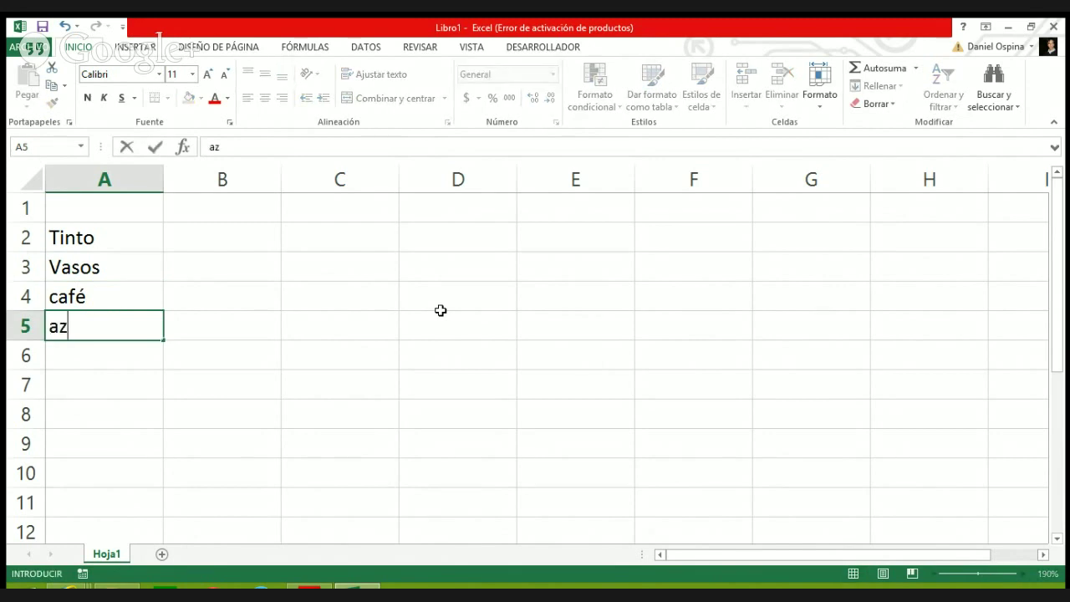
text(ucar)
key(Return)
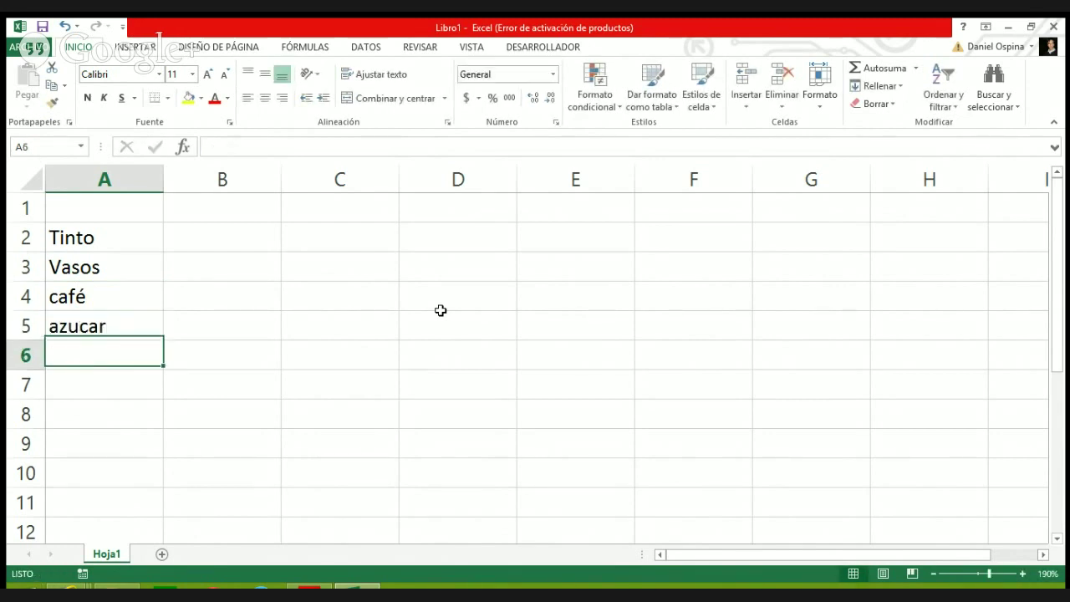
text(mezcla)
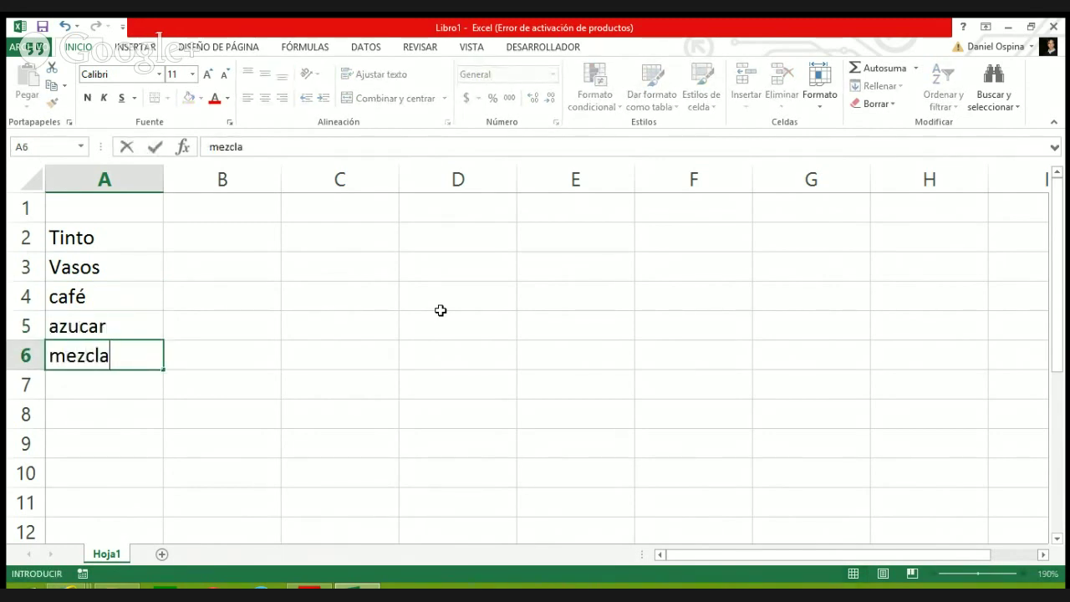
text(dor)
key(Return)
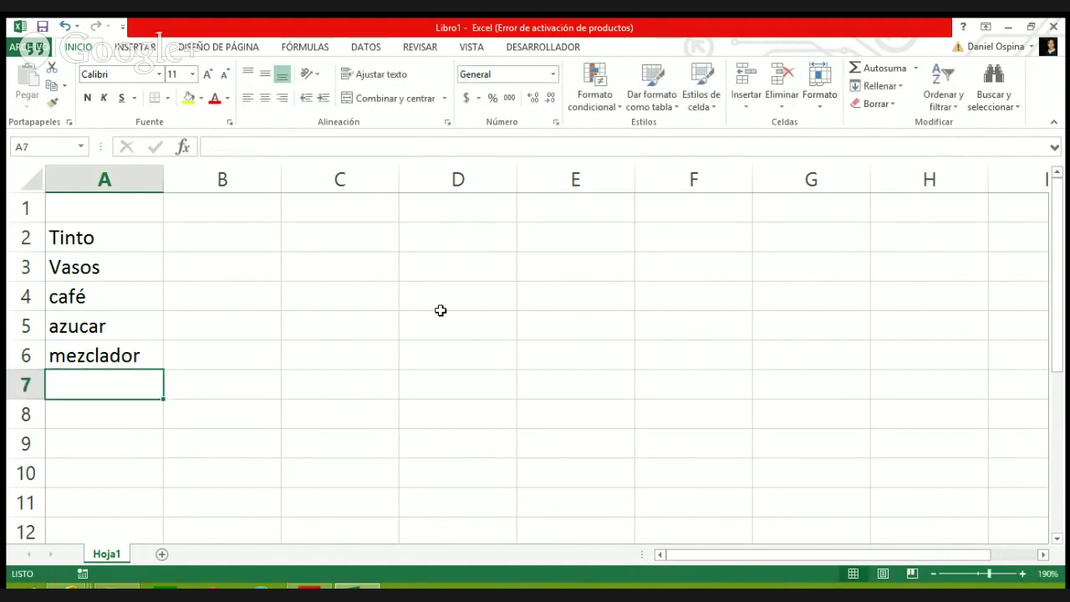
key(Up)
key(Up)
key(Up)
key(Up)
key(Up)
key(Down)
key(Down)
key(Down)
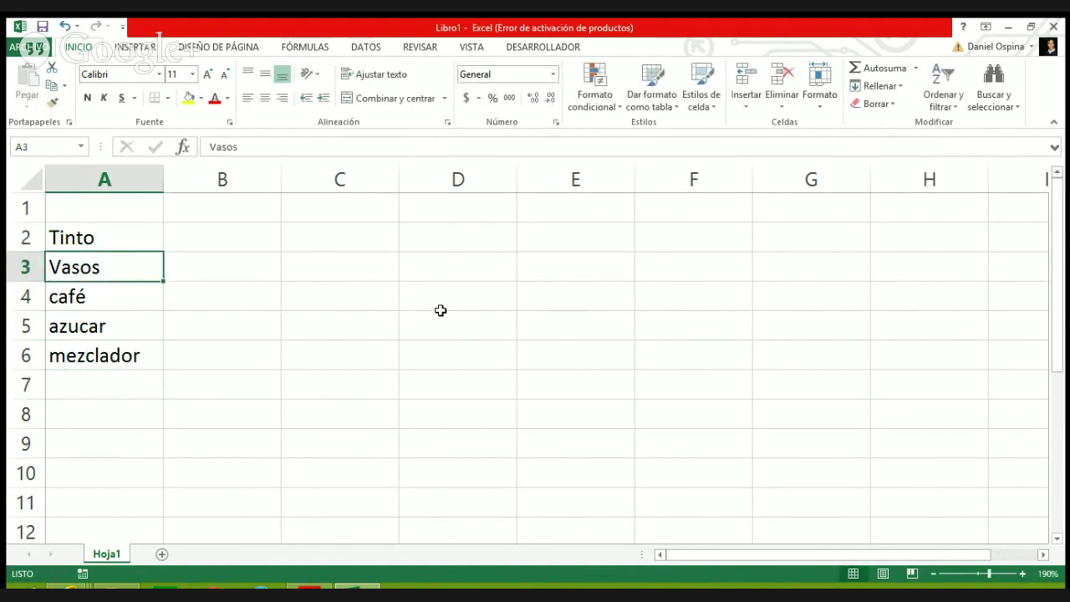
key(Up)
key(Up)
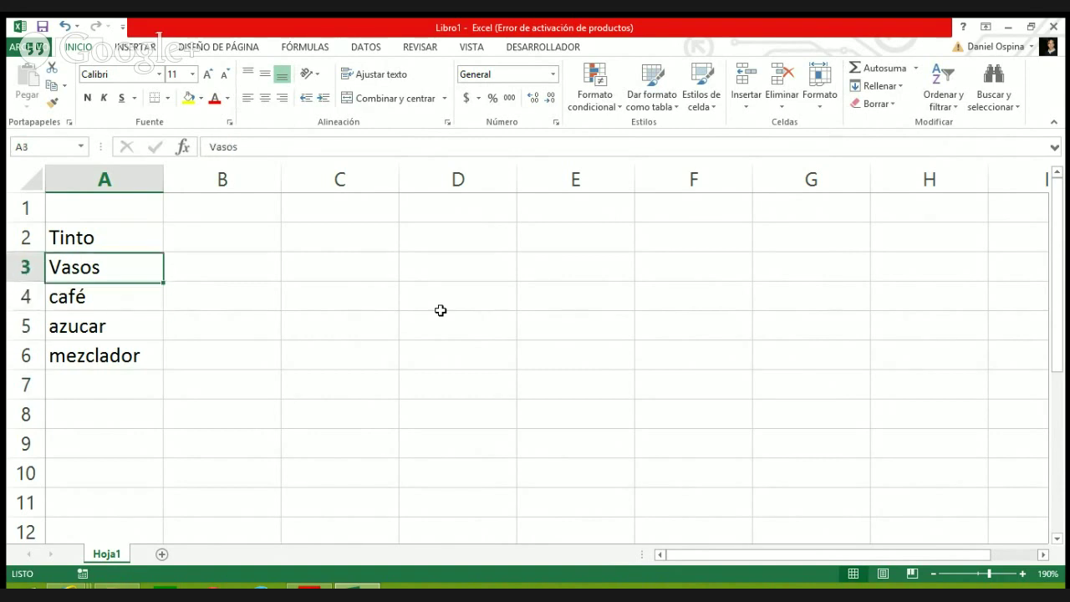
Enter 100 as the Vasos cost in cell B3.
key(Right)
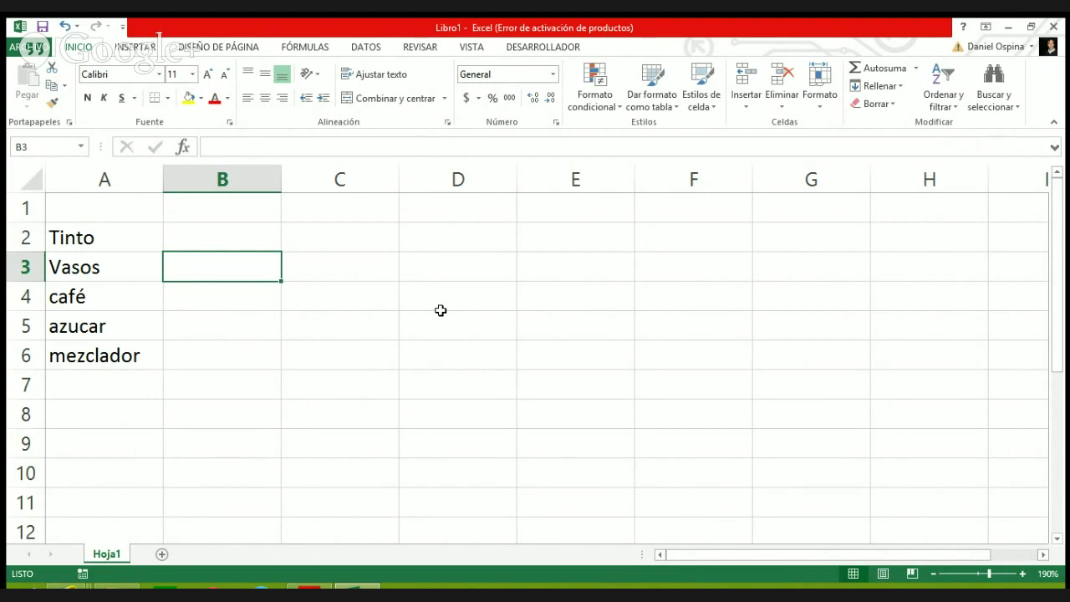
key(alt+Tab)
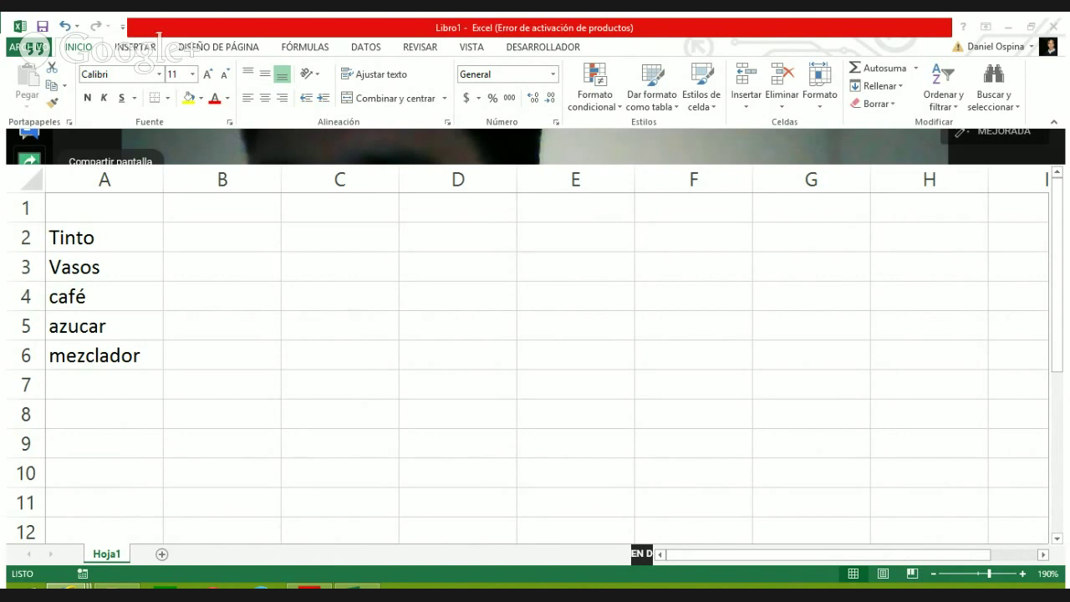
key(alt+Tab)
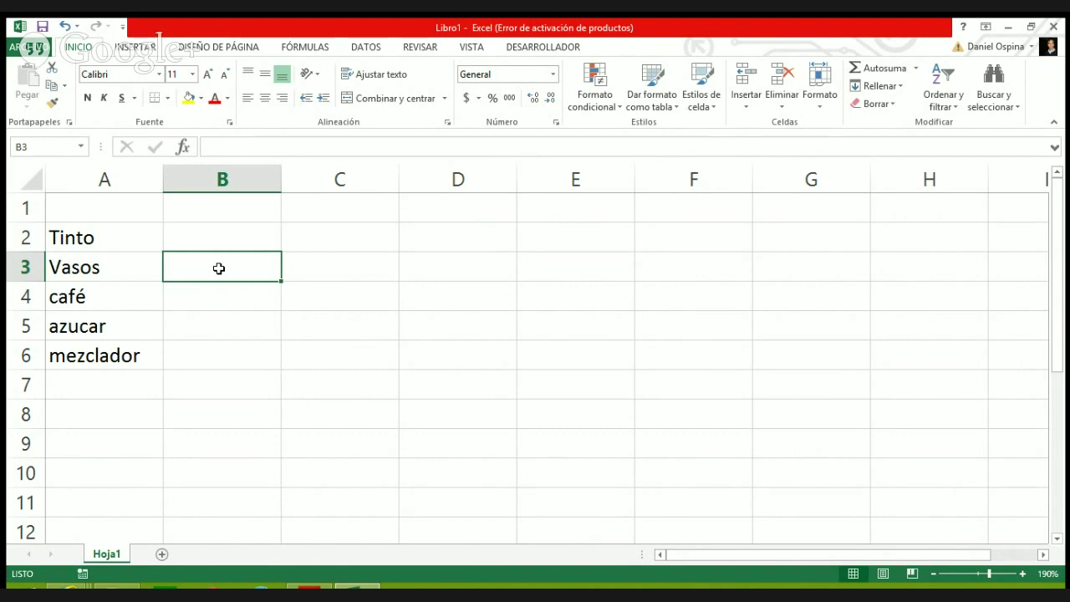
text(1)
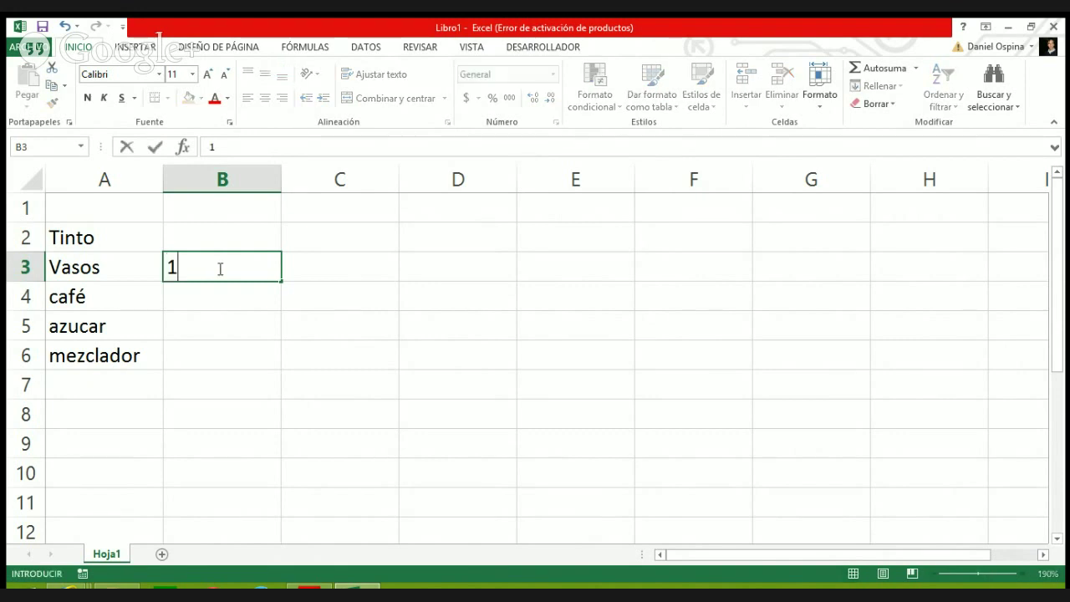
text(00)
key(Return)
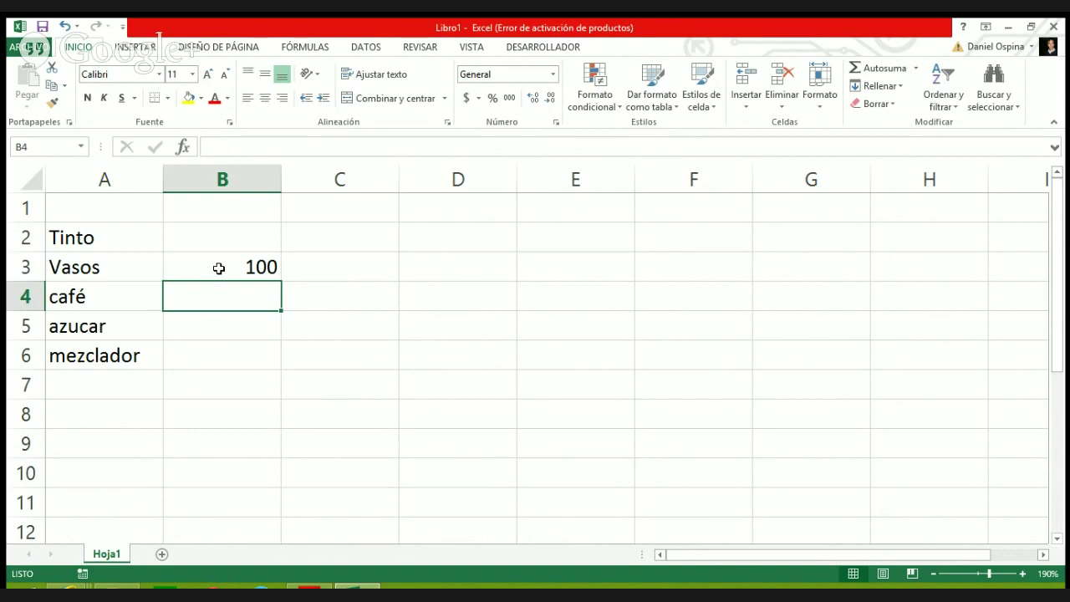
Add the column header "instantaneo" in cell B1.
key(Up)
key(Up)
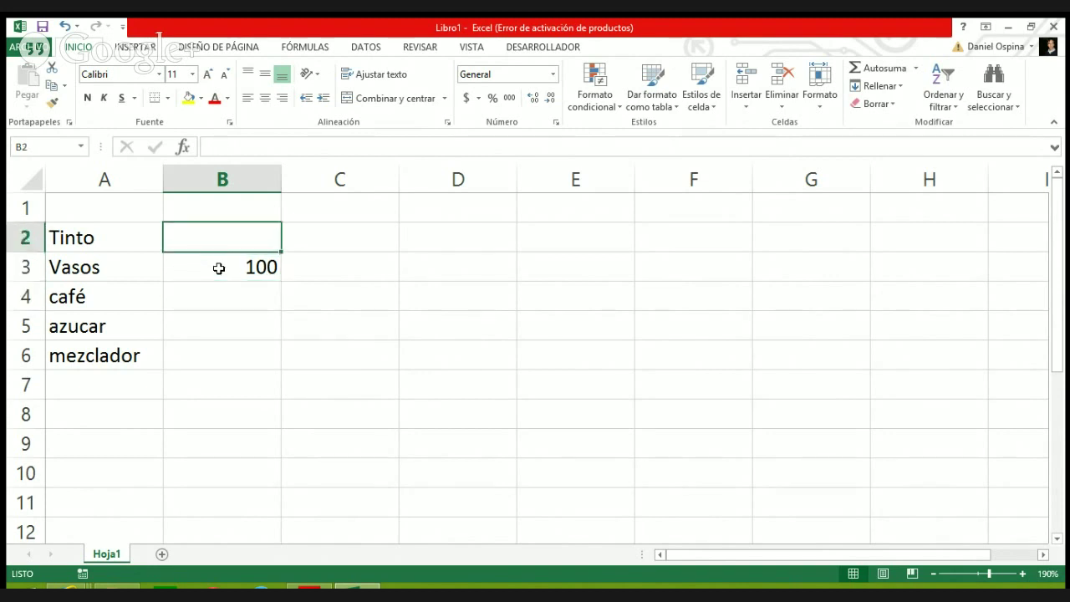
key(Up)
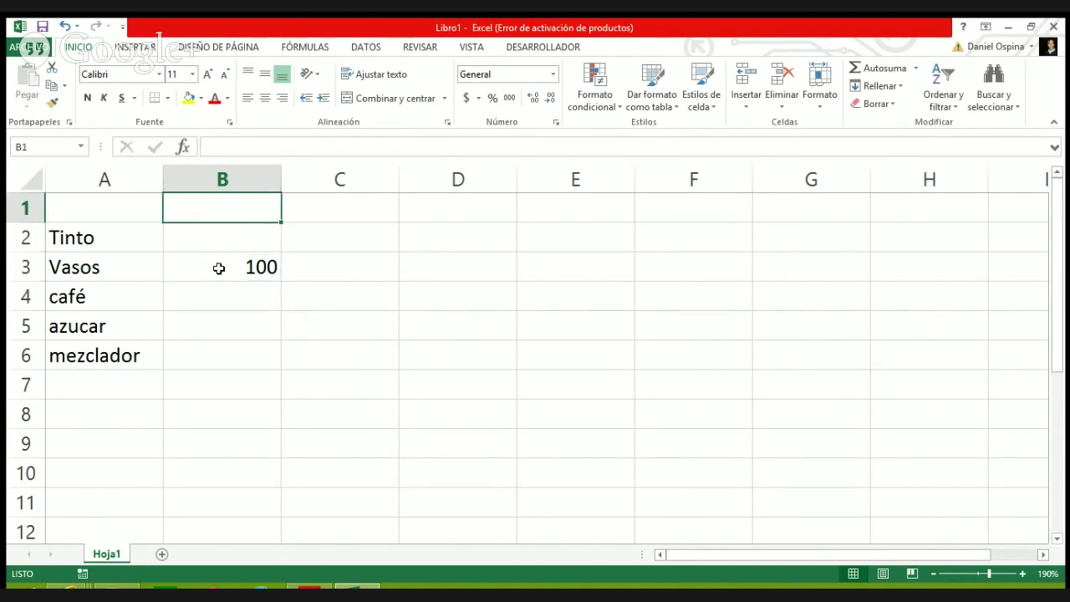
text(i)
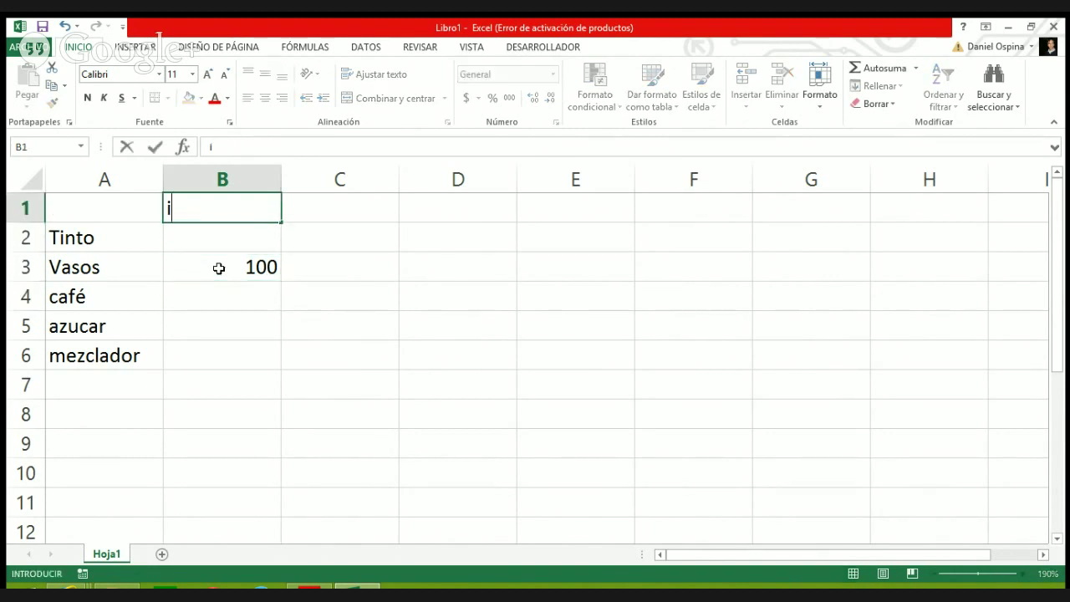
text(nstantanei)
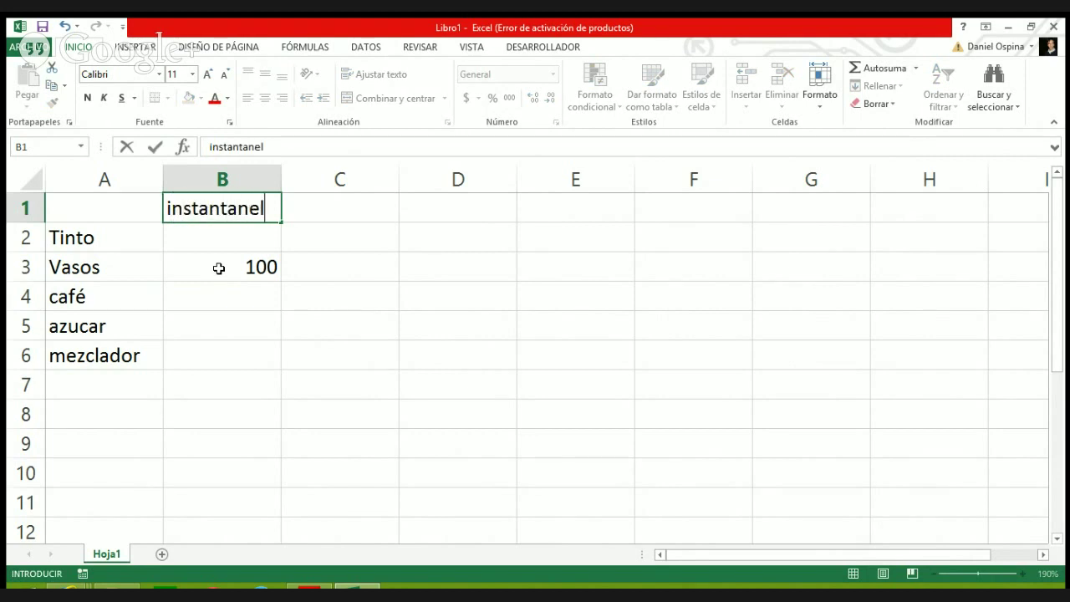
key(BackSpace)
text(o)
key(Tab)
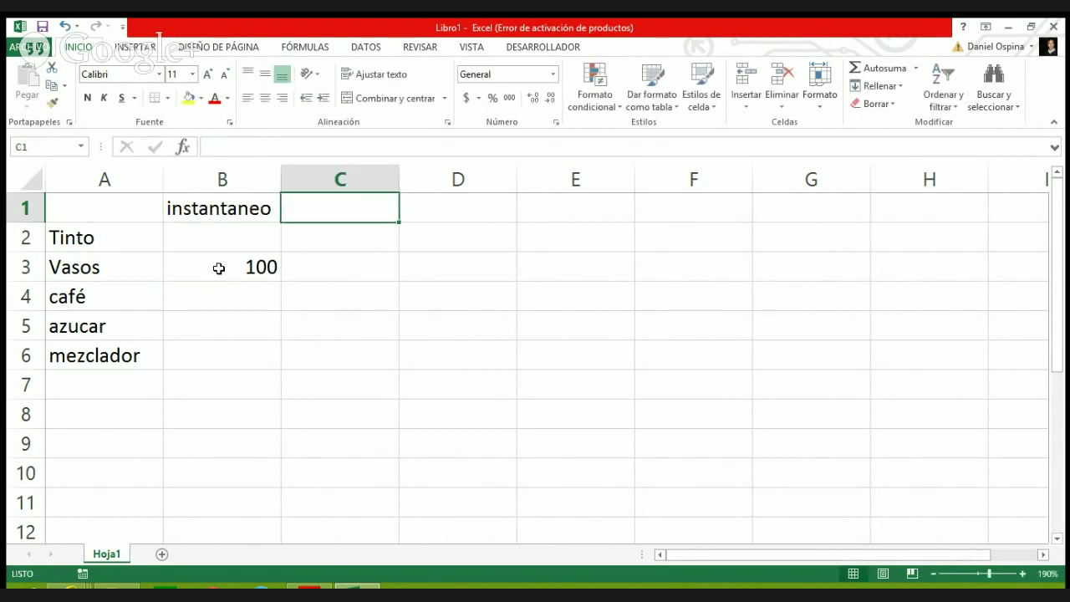
Add the column header "grano" in C1 and enter 100 as its Vasos cost in C3.
text(grano)
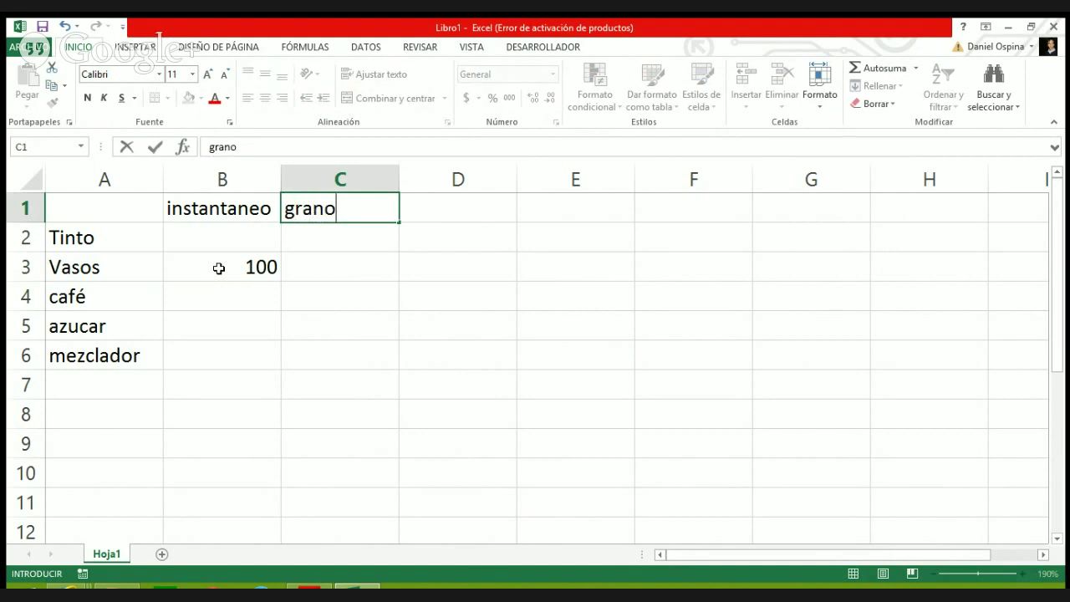
key(Down)
key(Down)
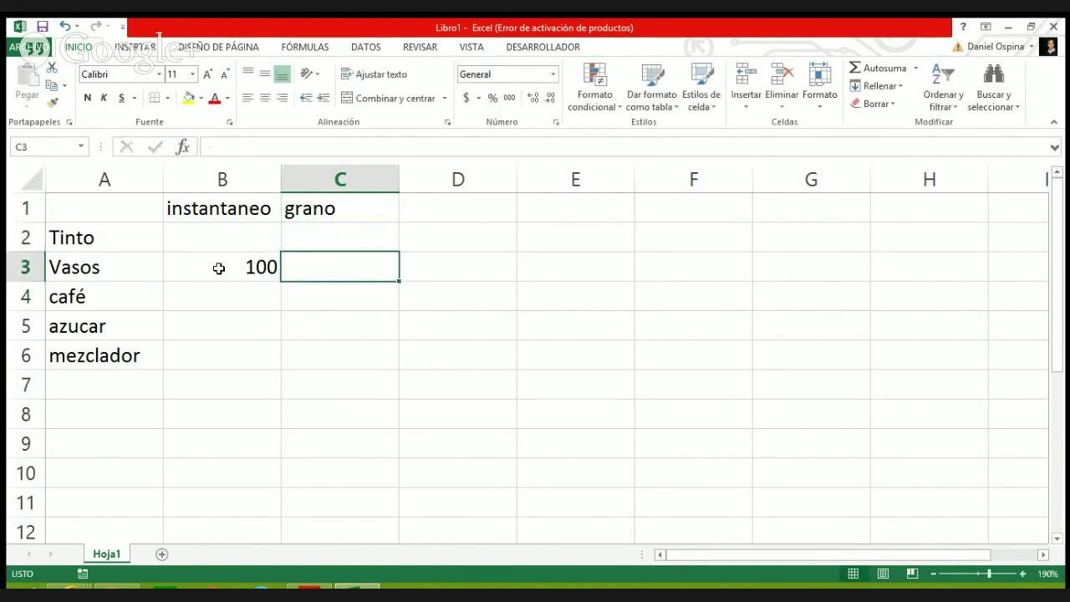
text(100)
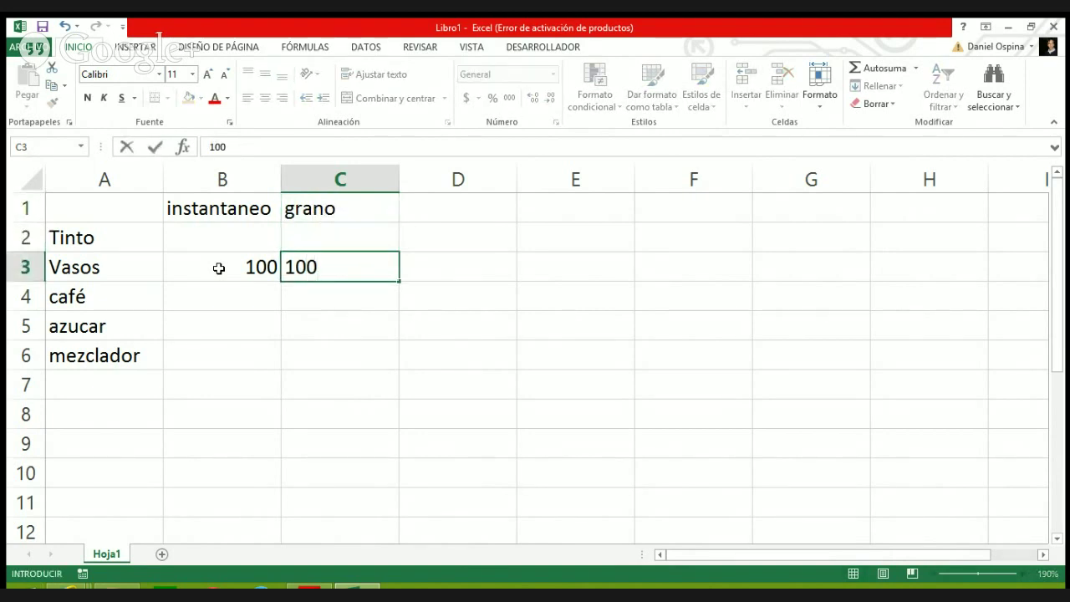
Format columns B and C as currency (Moneda).
drag(257, 183, 308, 170)
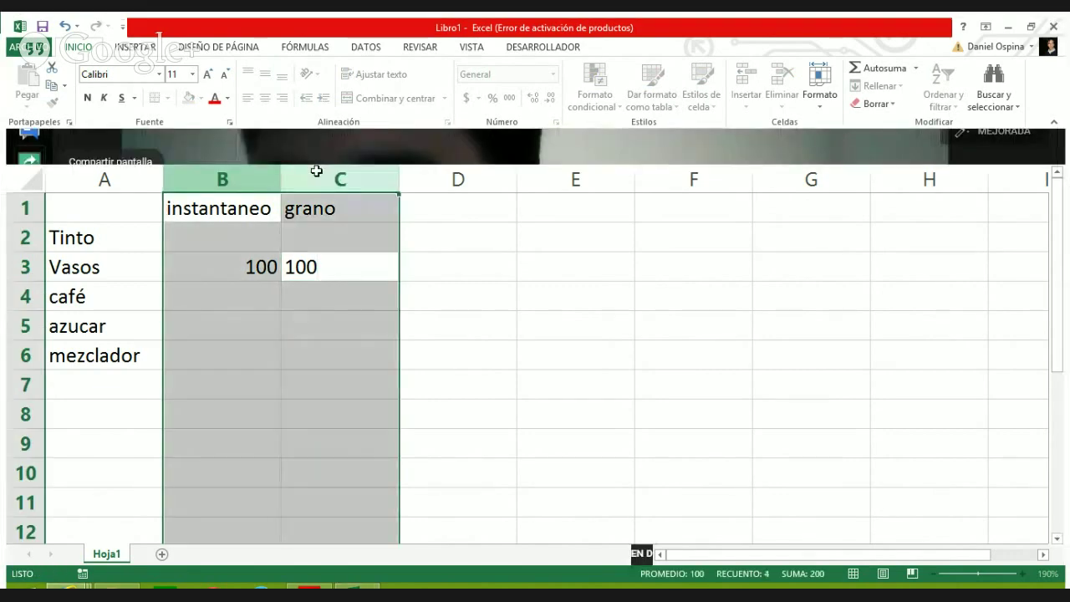
click(552, 74)
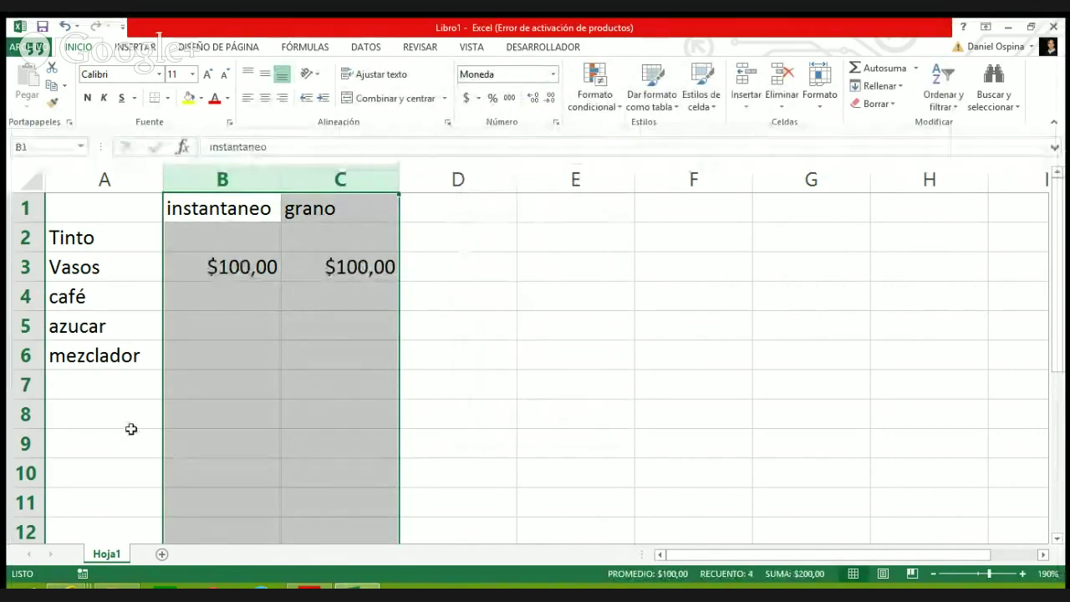
Enter the label "total" in cell A8, one blank row below the item list.
click(109, 405)
text(total)
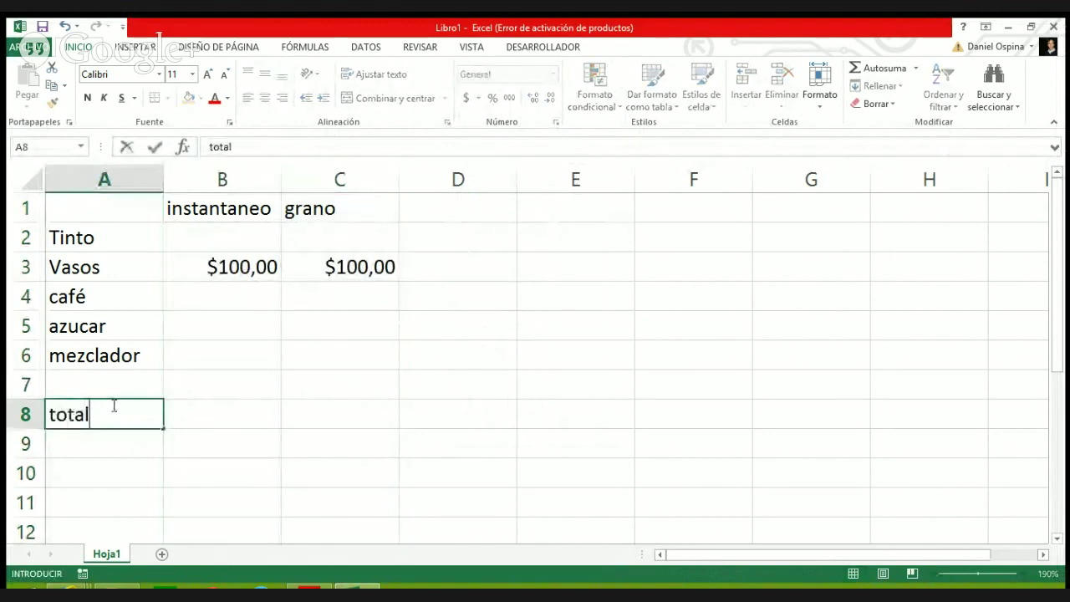
key(Tab)
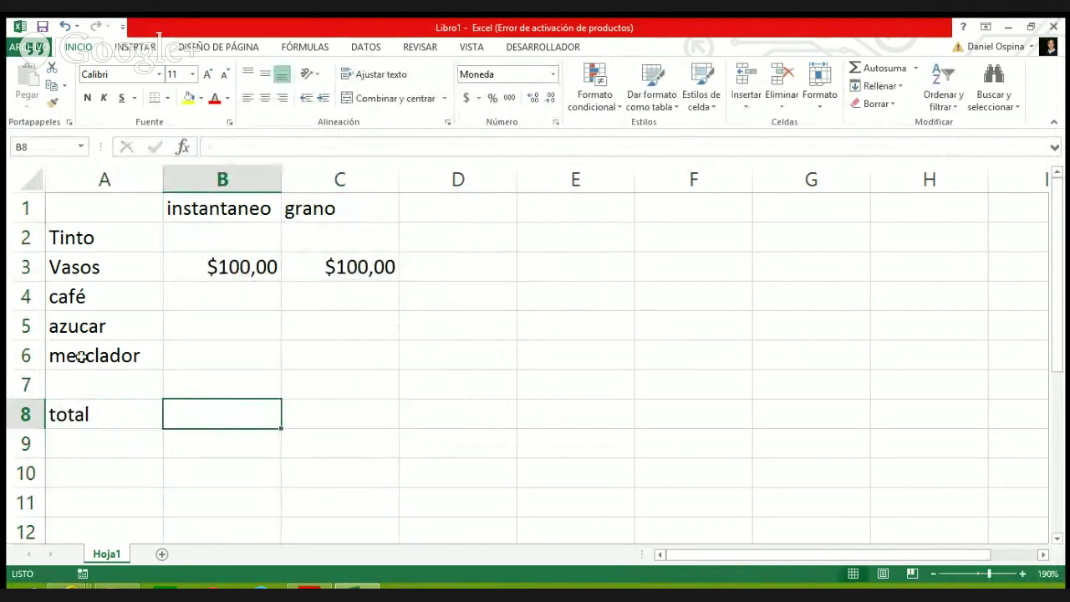
Total the instantaneo costs in B8 with SUMA over B3:B6 and copy the formula across to C8.
click(183, 148)
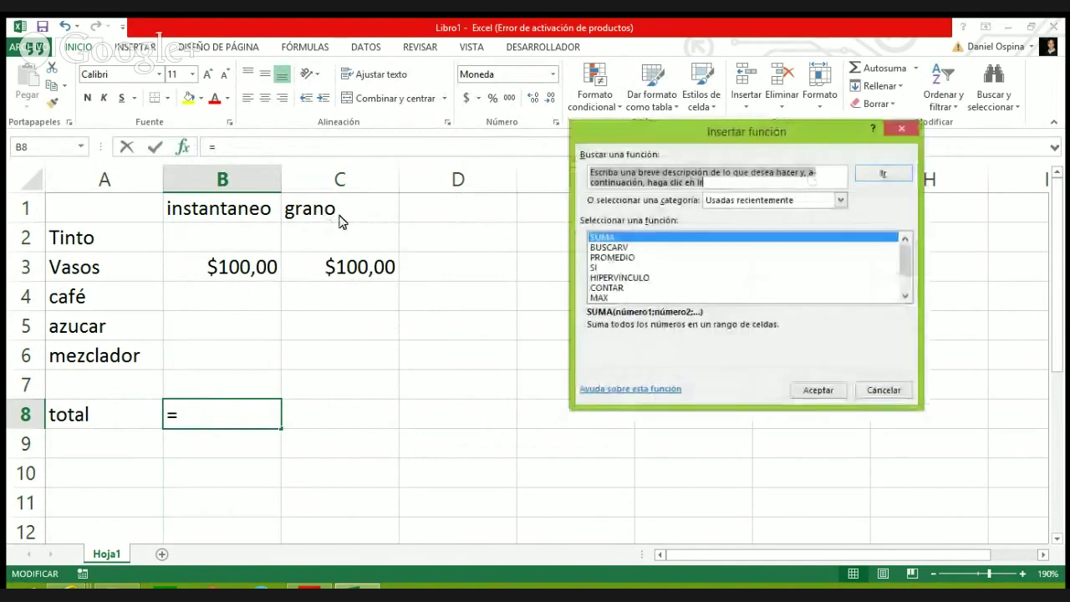
click(817, 389)
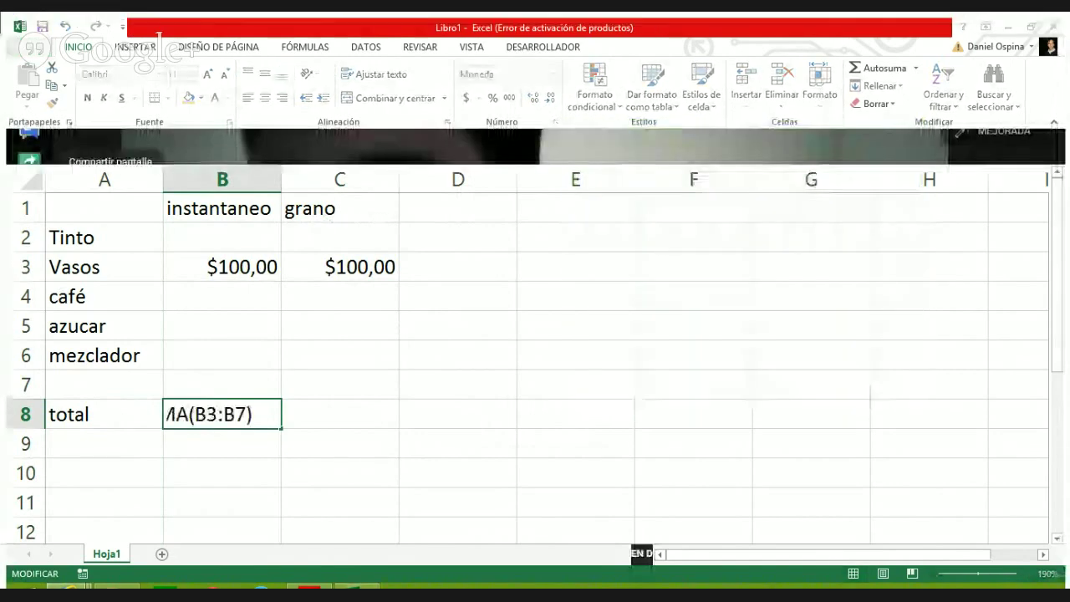
drag(258, 270, 242, 348)
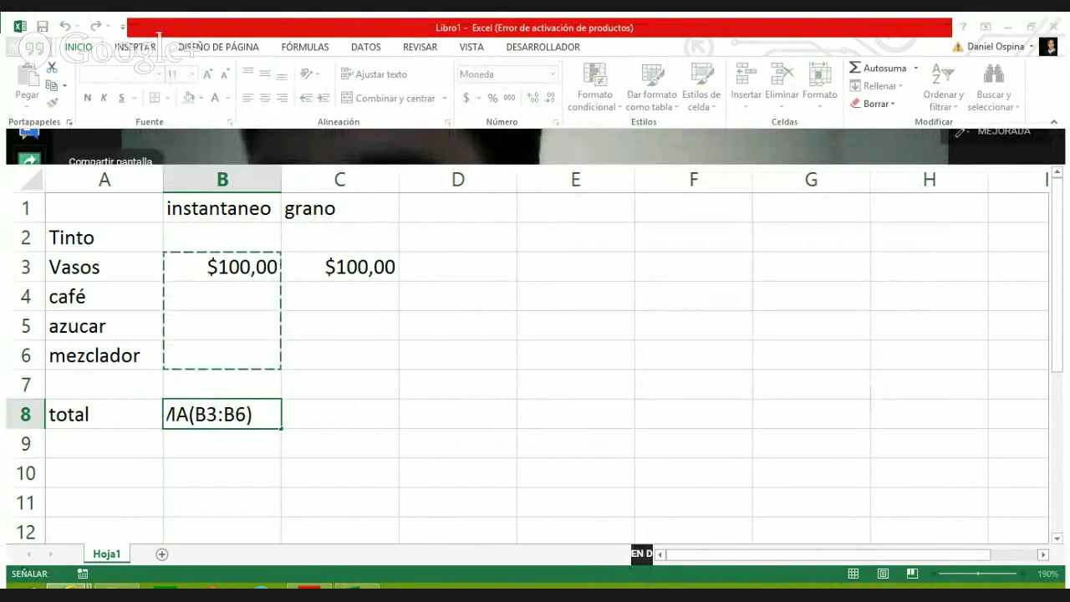
key(ctrl+Return)
drag(282, 430, 354, 430)
Enter the instantaneo café cost in B4 as the formula =32000/500.
click(229, 292)
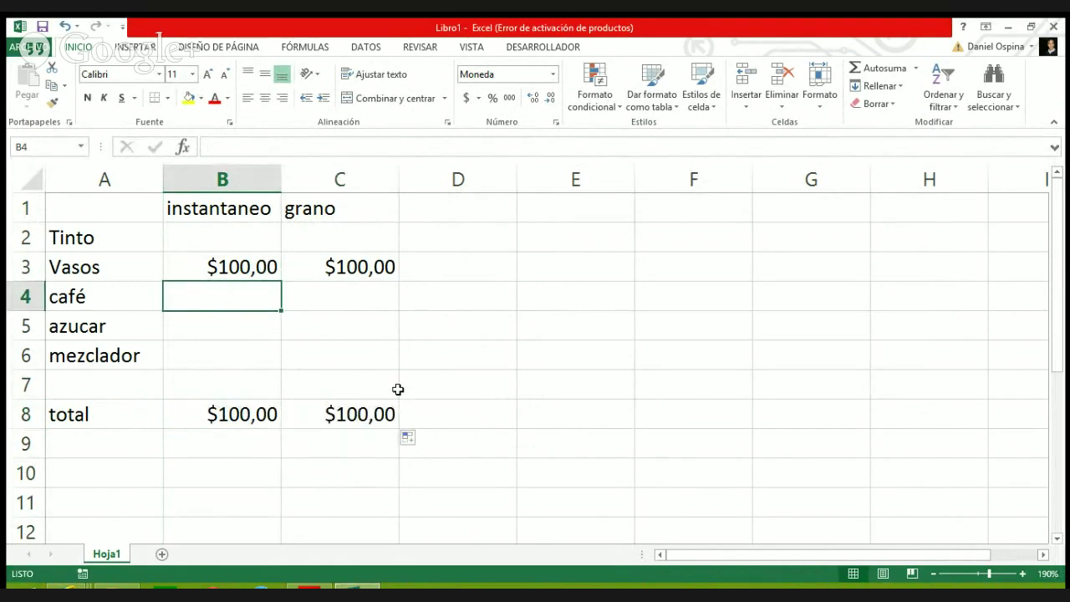
text(=)
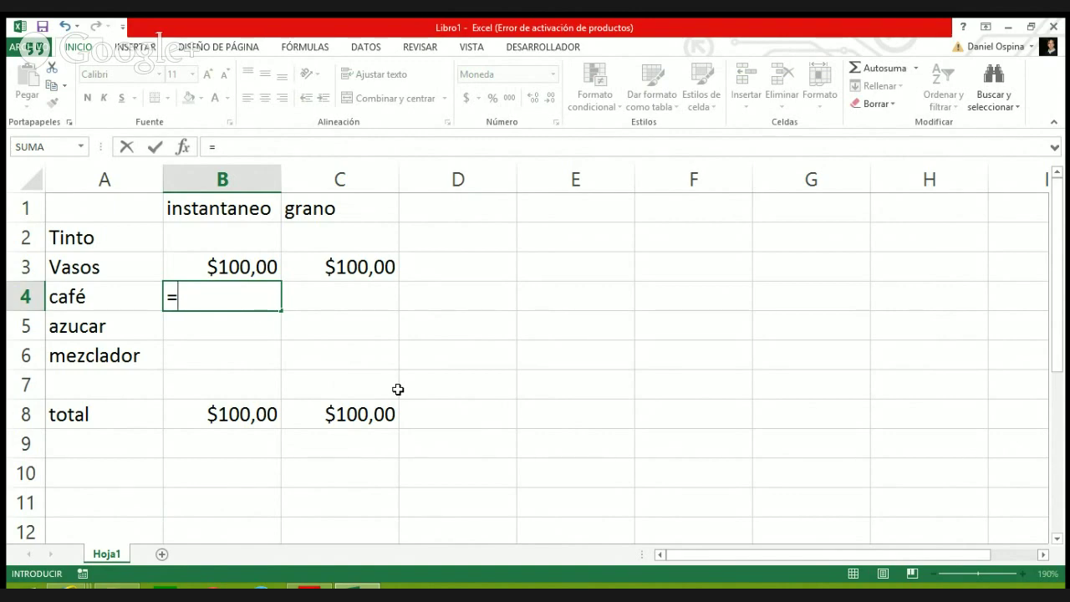
text(32000)
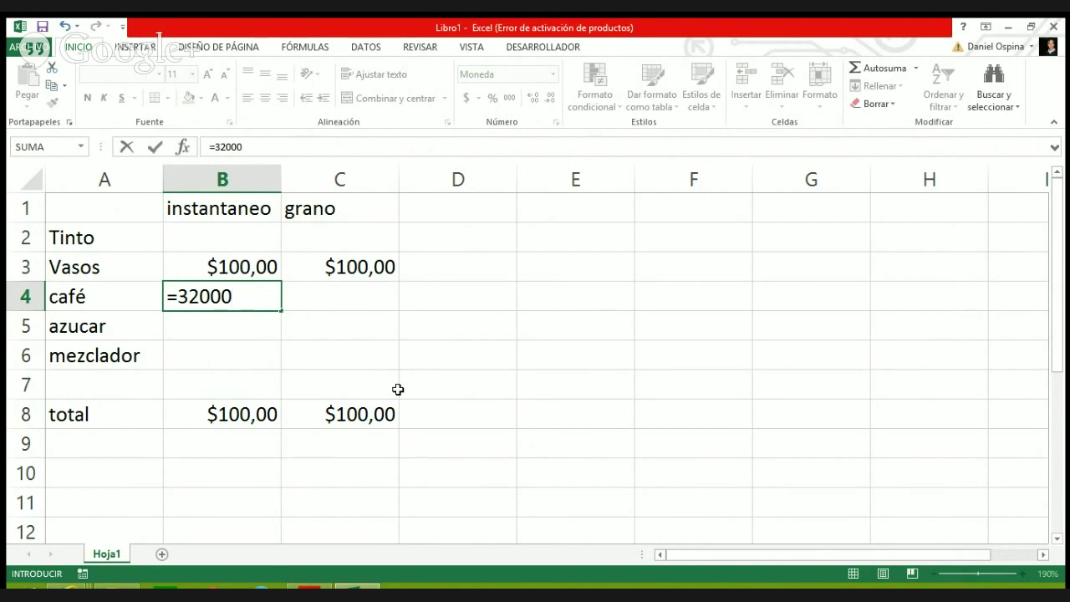
text(/)
text(%0)
key(BackSpace)
key(BackSpace)
text(500)
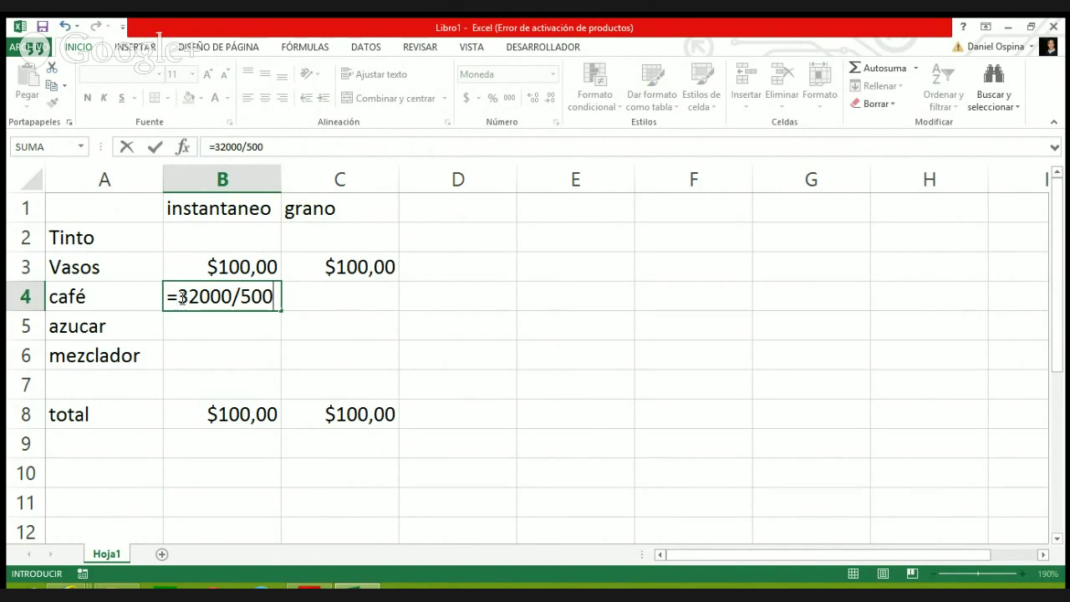
key(Return)
click(226, 297)
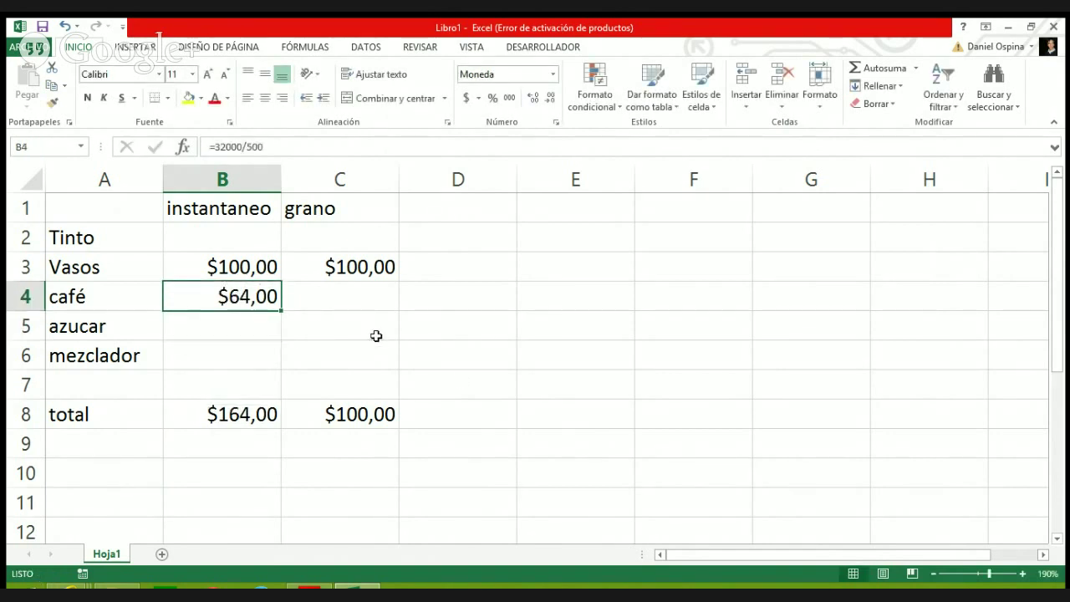
click(292, 146)
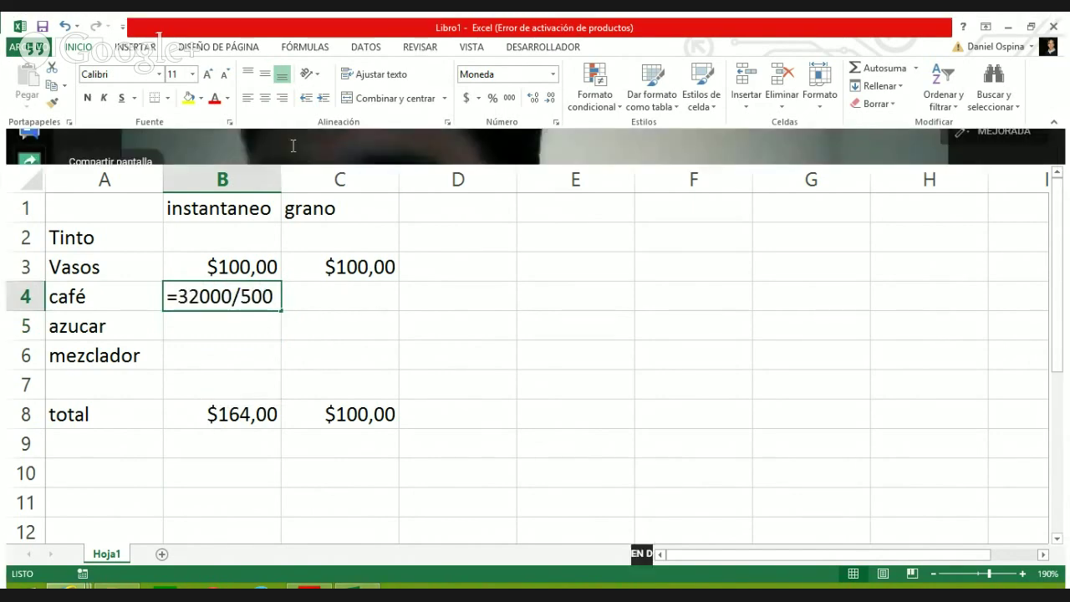
click(323, 306)
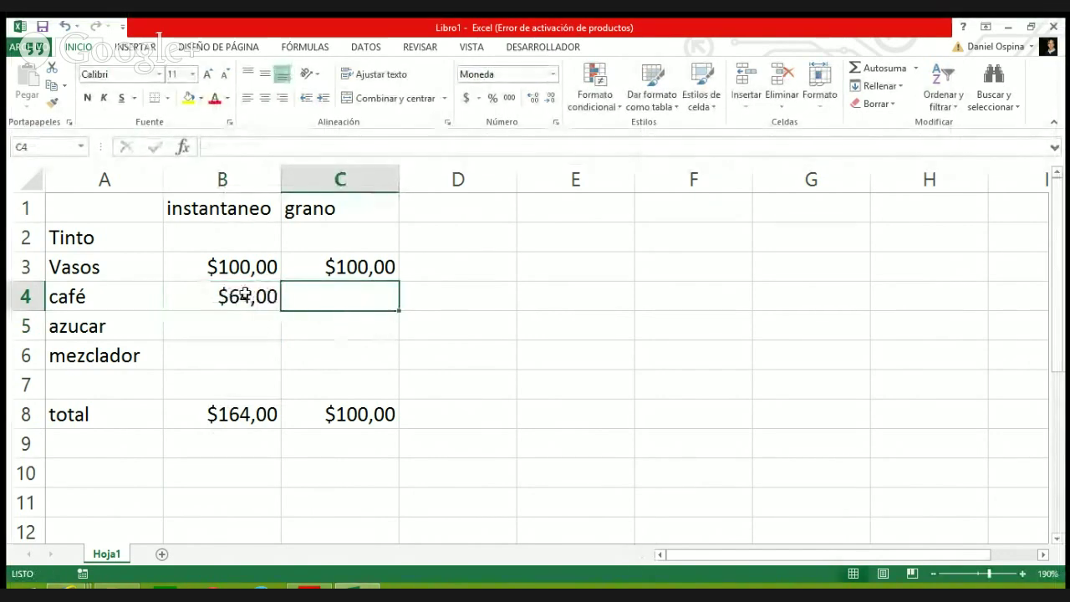
Remove both decimal places from the currency values in B3:C8.
drag(242, 267, 355, 413)
click(550, 98)
click(550, 97)
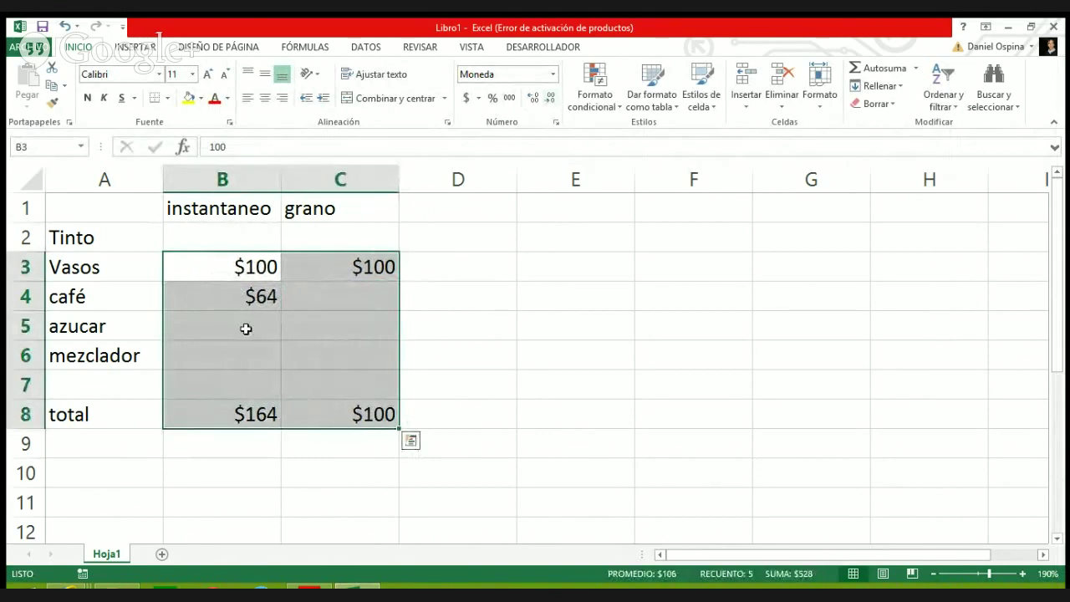
Multiply the café cost formula in B4 by 2, making it =32000/500*2.
key(Down)
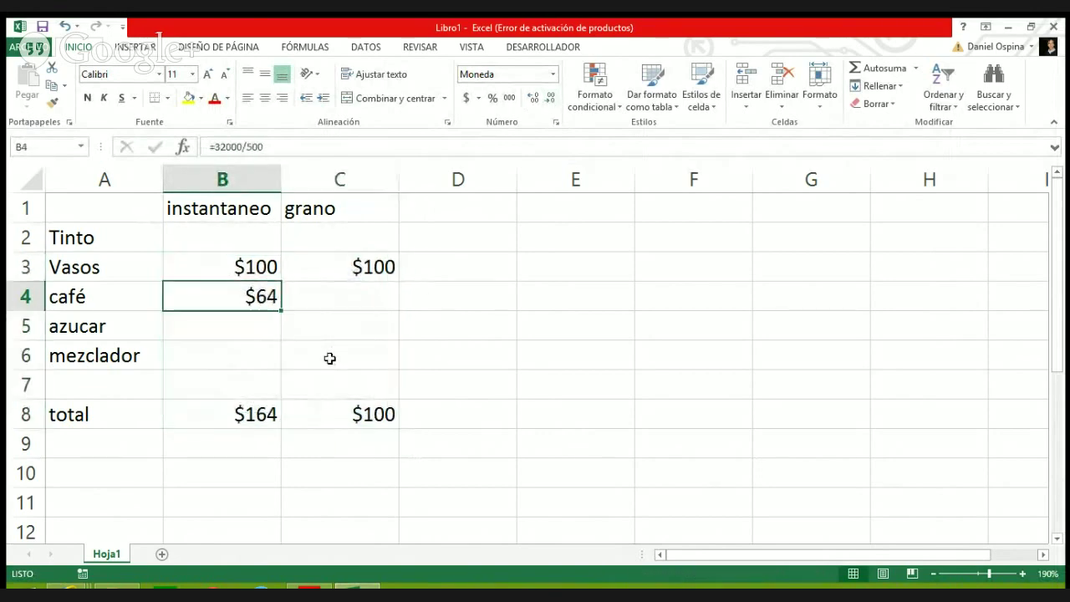
click(286, 146)
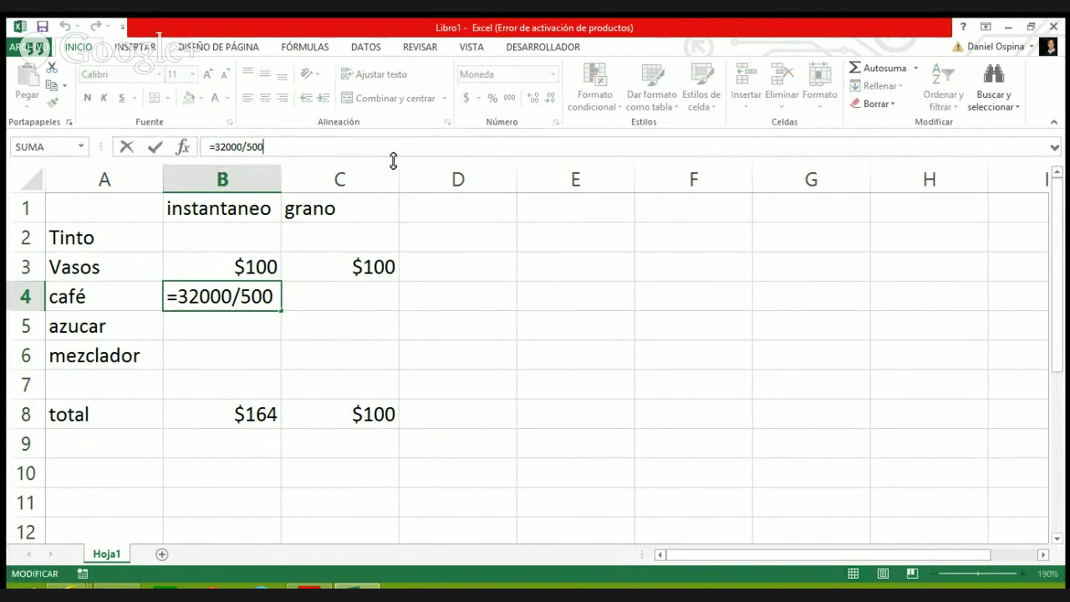
text(*2)
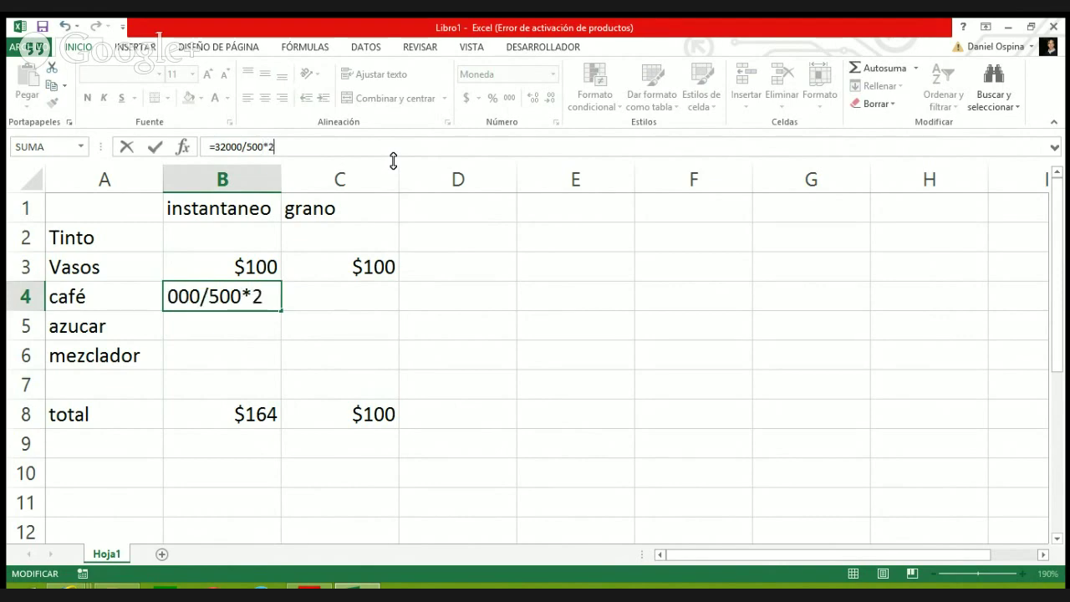
key(Return)
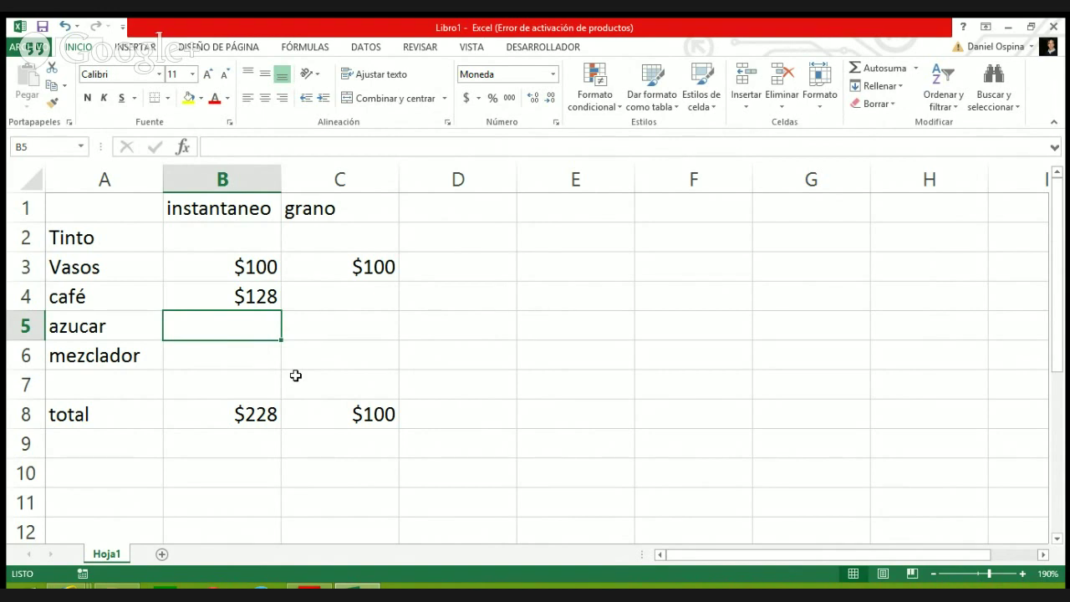
Enter the instantaneo azucar cost in B5 as the formula =3000/200.
text(=)
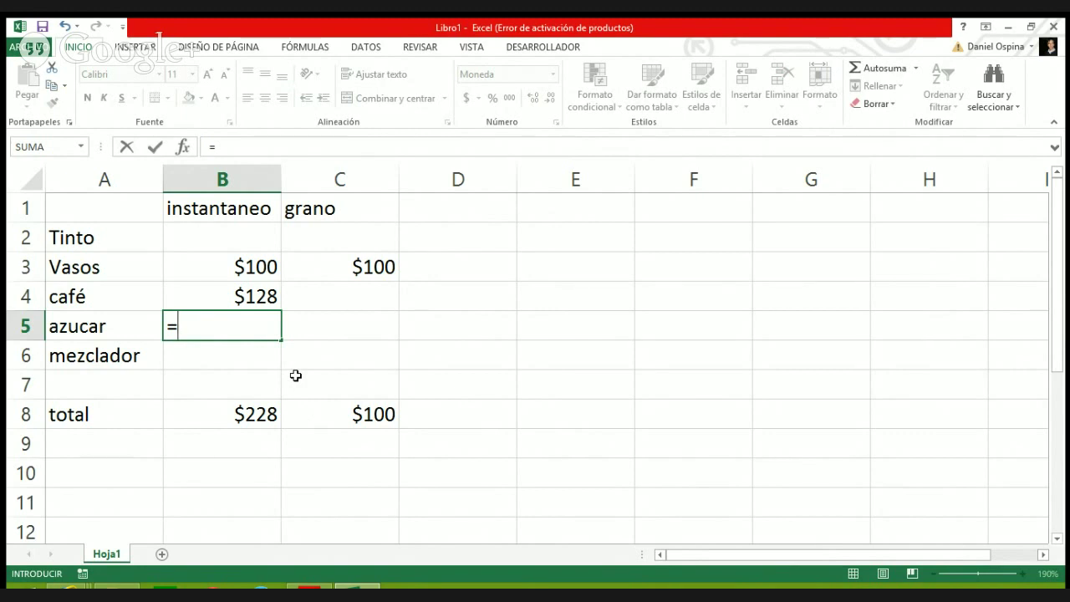
text(2700)
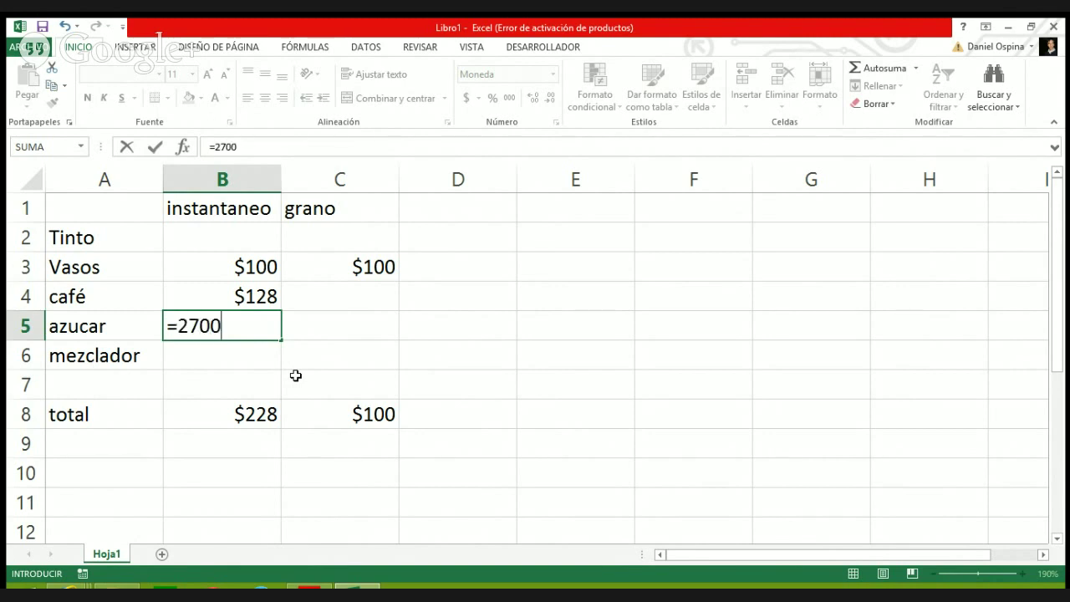
key(BackSpace)
key(BackSpace)
key(BackSpace)
key(BackSpace)
text(3000/200)
key(Return)
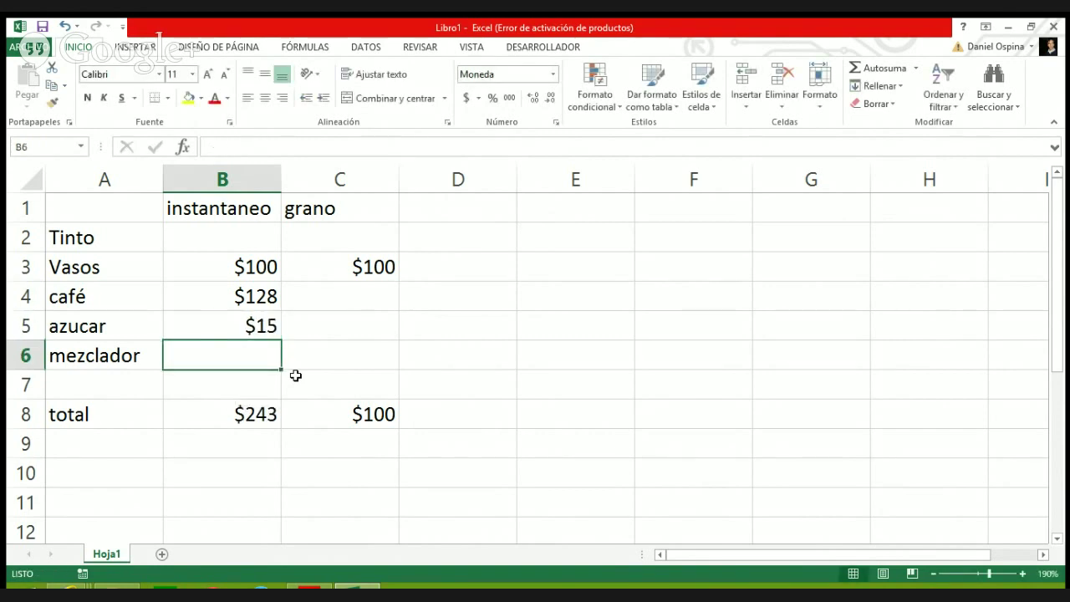
Copy the azucar cost formula from B5 into the grano column at C5.
key(Up)
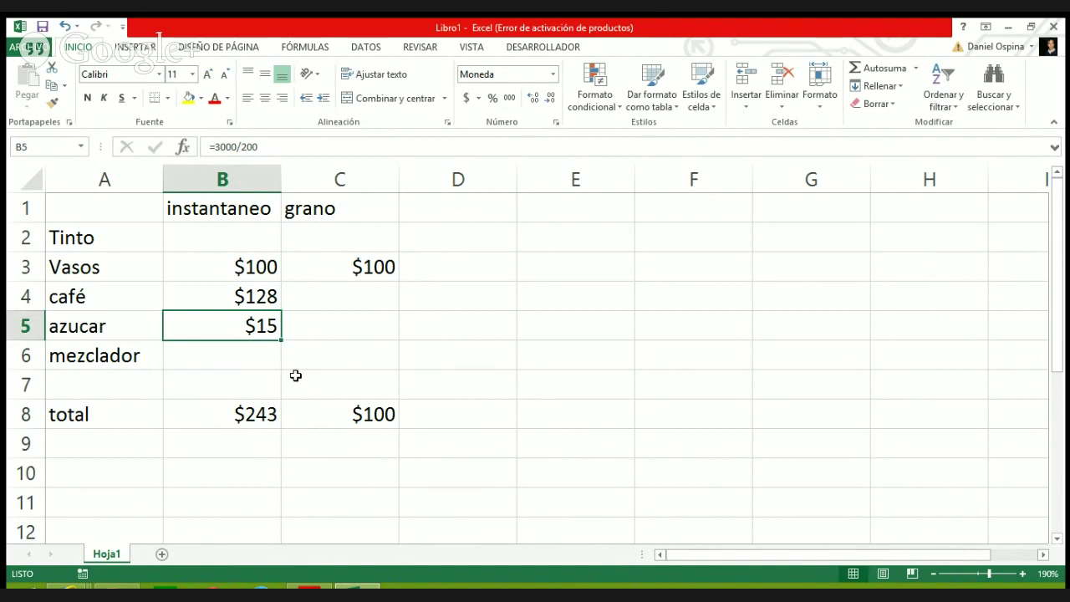
key(ctrl+c)
key(Right)
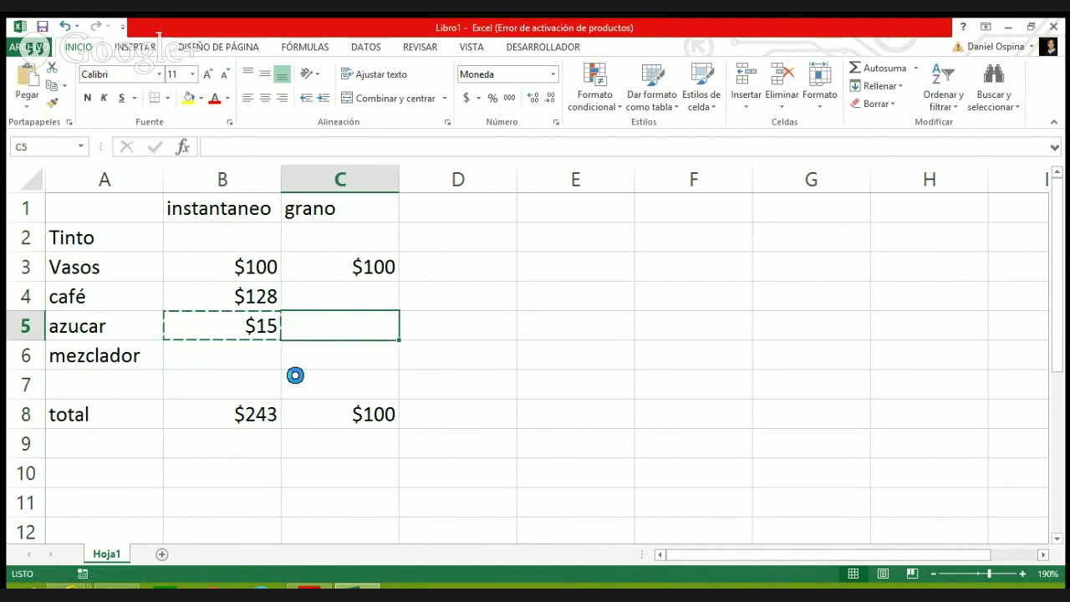
key(ctrl+v)
Enter the instantaneo mezclador cost in B6 as the formula =1000/700.
key(Down)
key(Left)
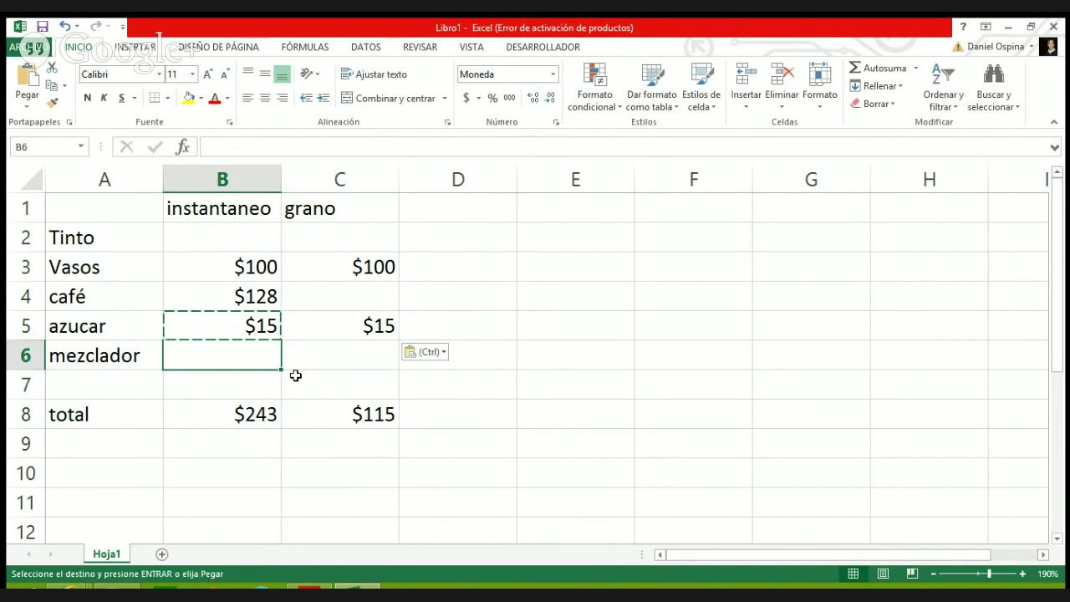
text(=1)
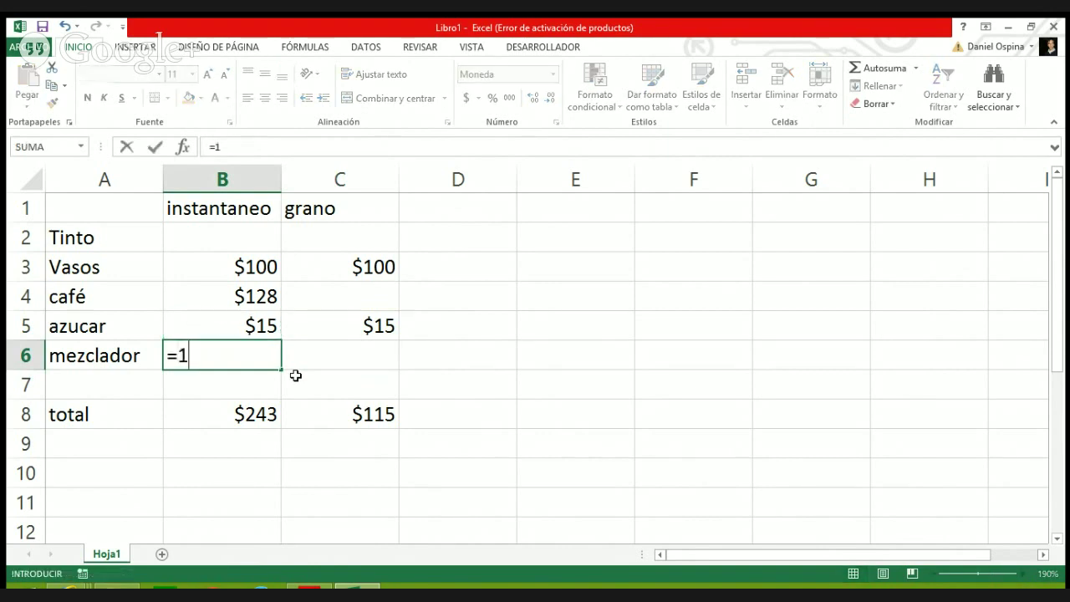
text(000)
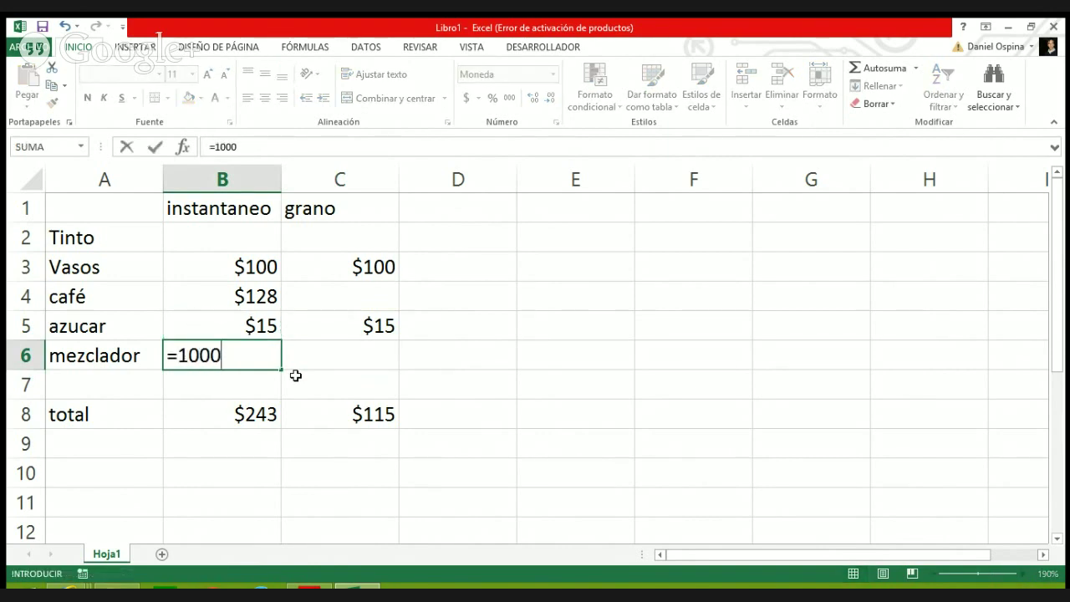
text(/700)
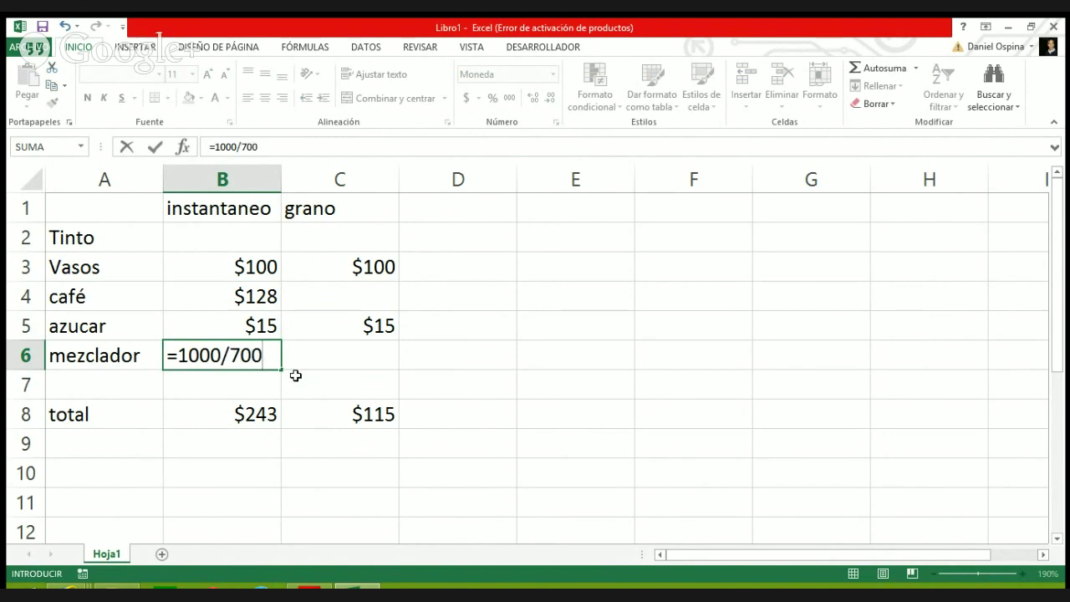
key(Return)
key(Up)
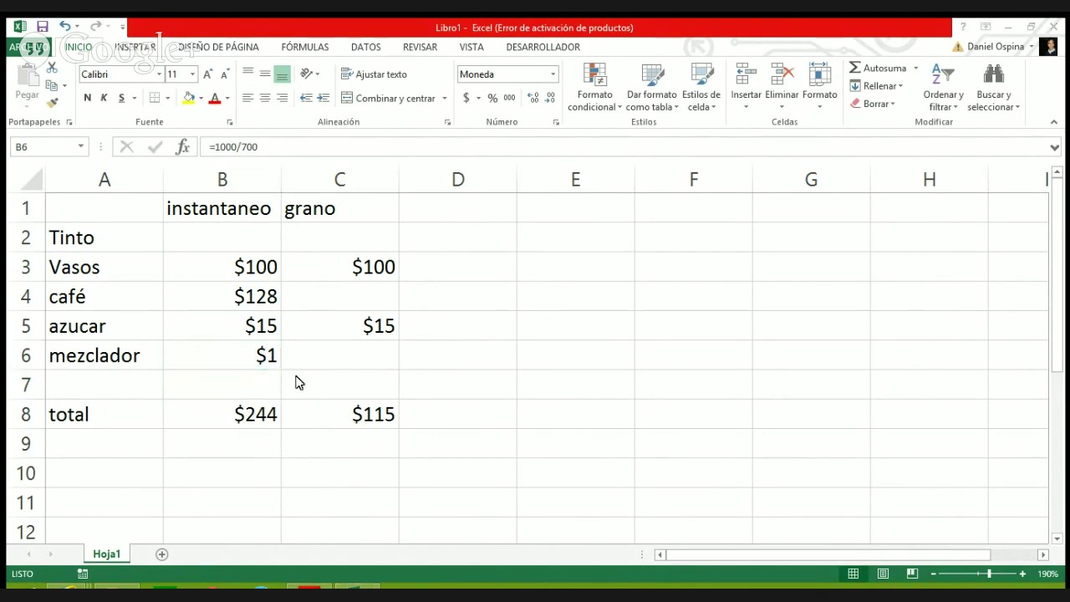
key(super+s)
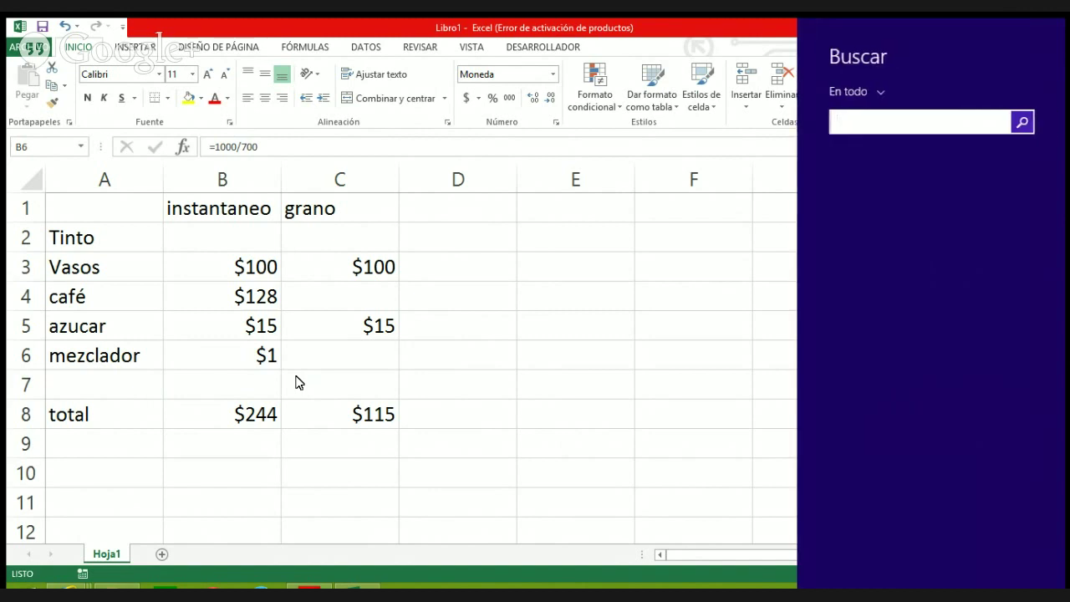
click(296, 382)
Change the mezclador cost formula in B6 to =2000/700.
double_click(269, 361)
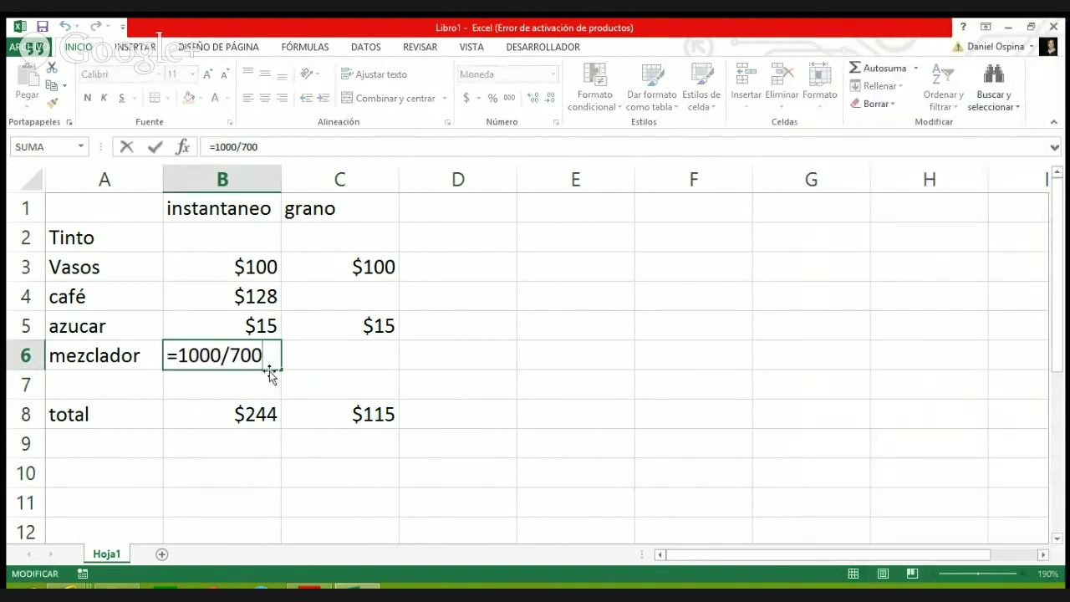
click(189, 355)
key(BackSpace)
text(2)
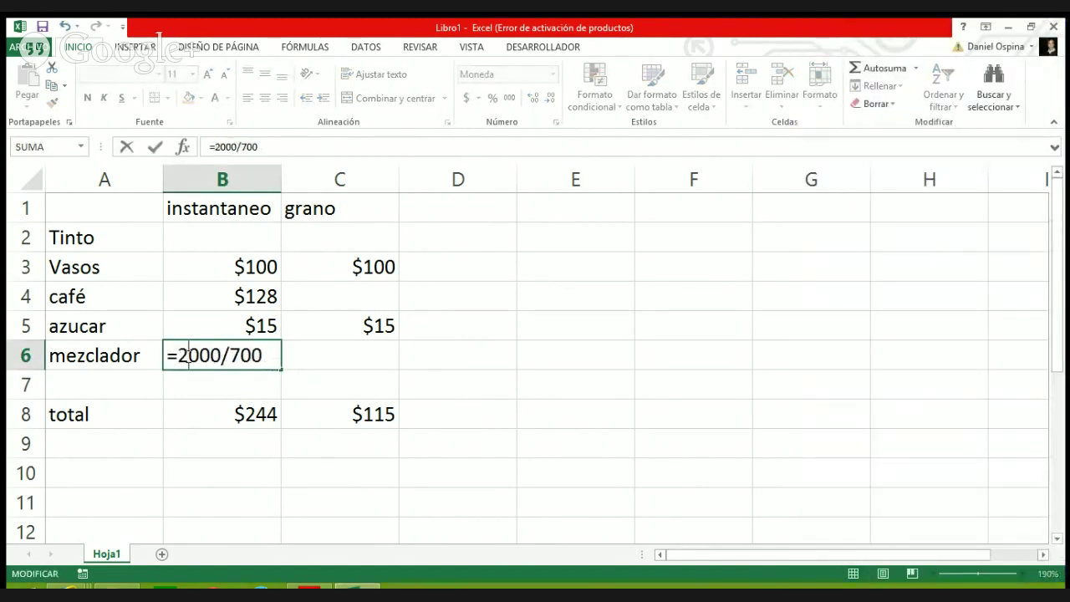
key(Return)
Copy the mezclador cost formula from B6 into the grano column at C6.
click(187, 355)
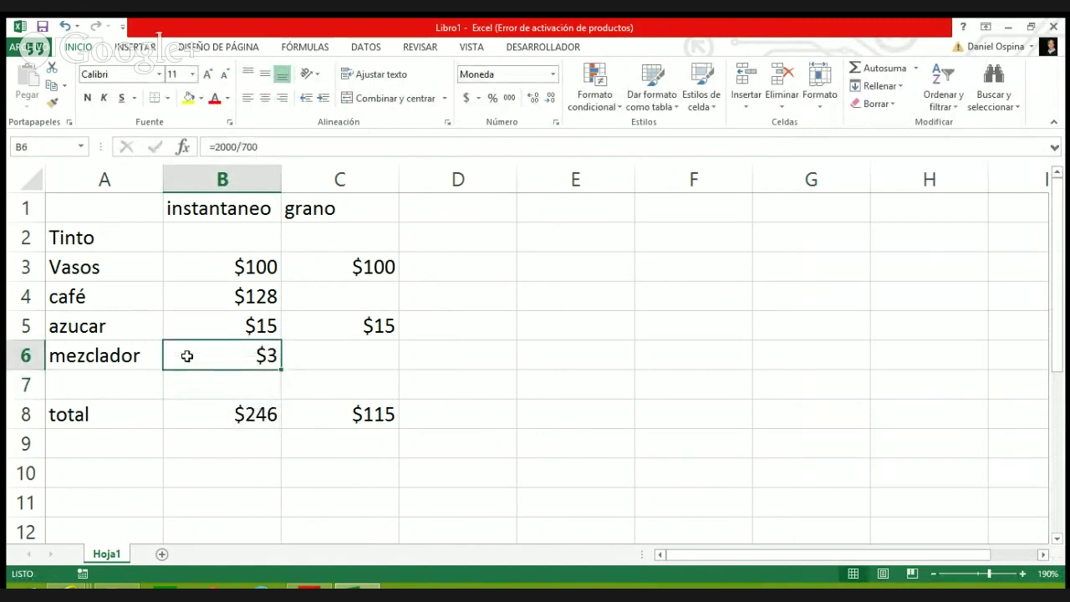
key(ctrl+c)
key(Right)
key(ctrl+v)
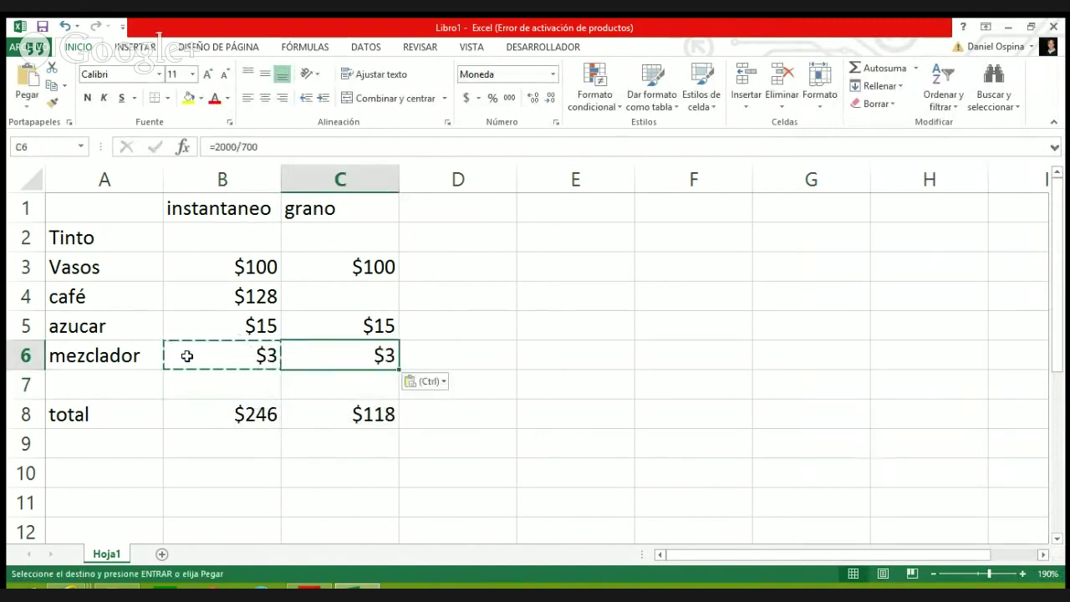
Enter the grano café cost in C4 as the formula =15000/500*7.
key(Up)
key(Up)
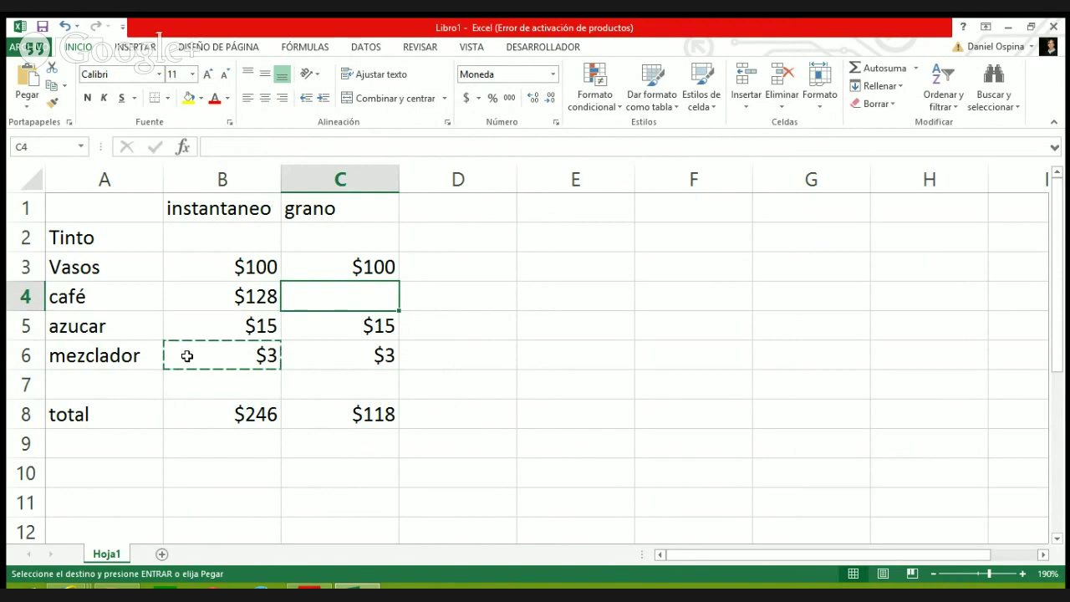
text(=)
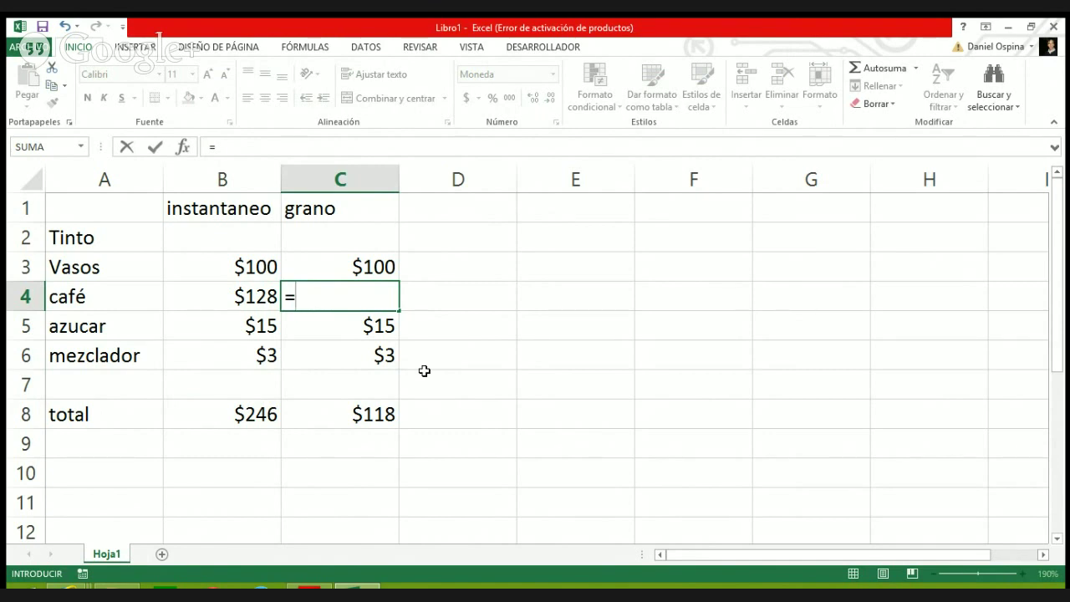
text(150)
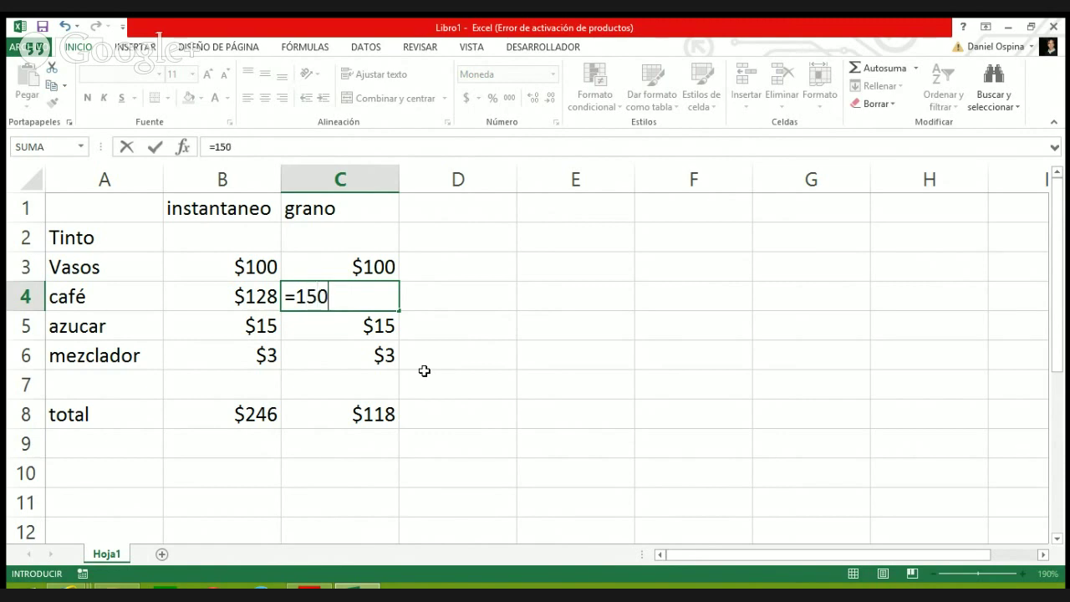
text(00/500*)
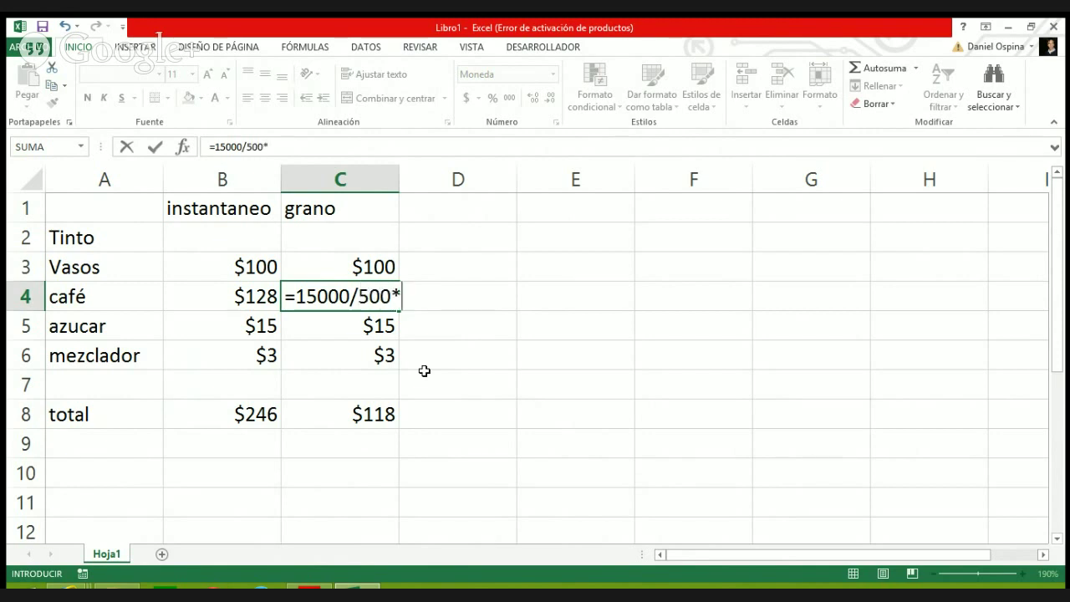
text(7)
key(Return)
key(Up)
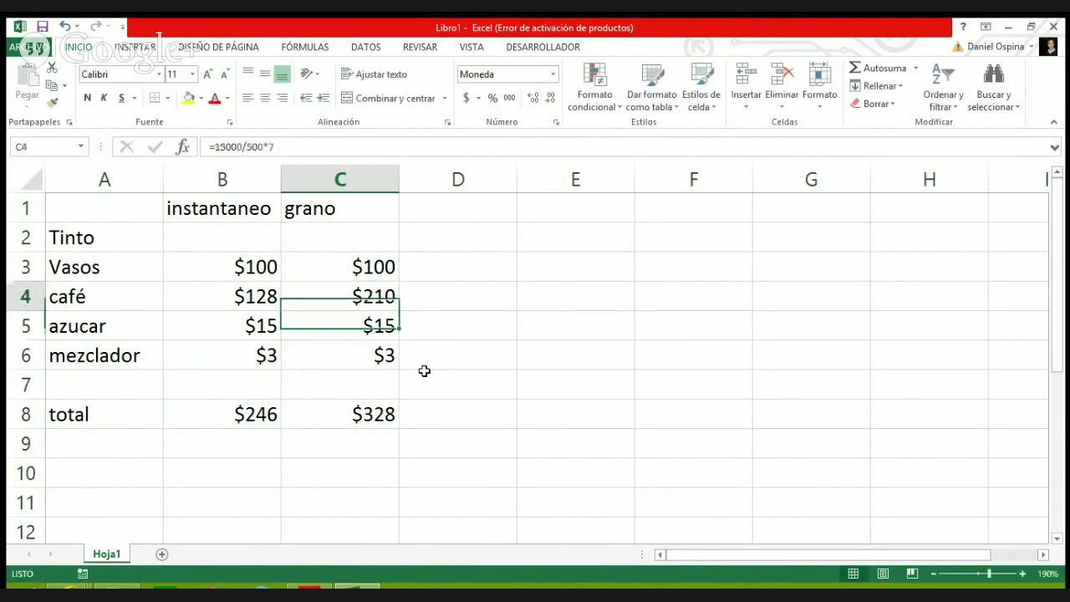
Examine the item costs and the totals of the instantaneo and grano columns.
key(Up)
key(Down)
key(Down)
key(Down)
key(Down)
key(Down)
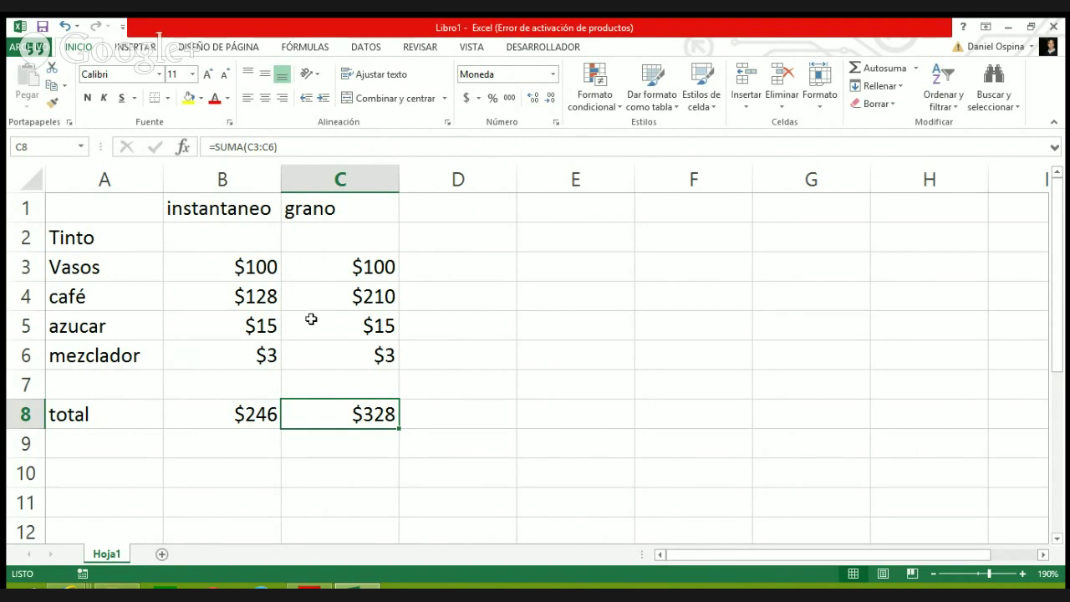
click(320, 272)
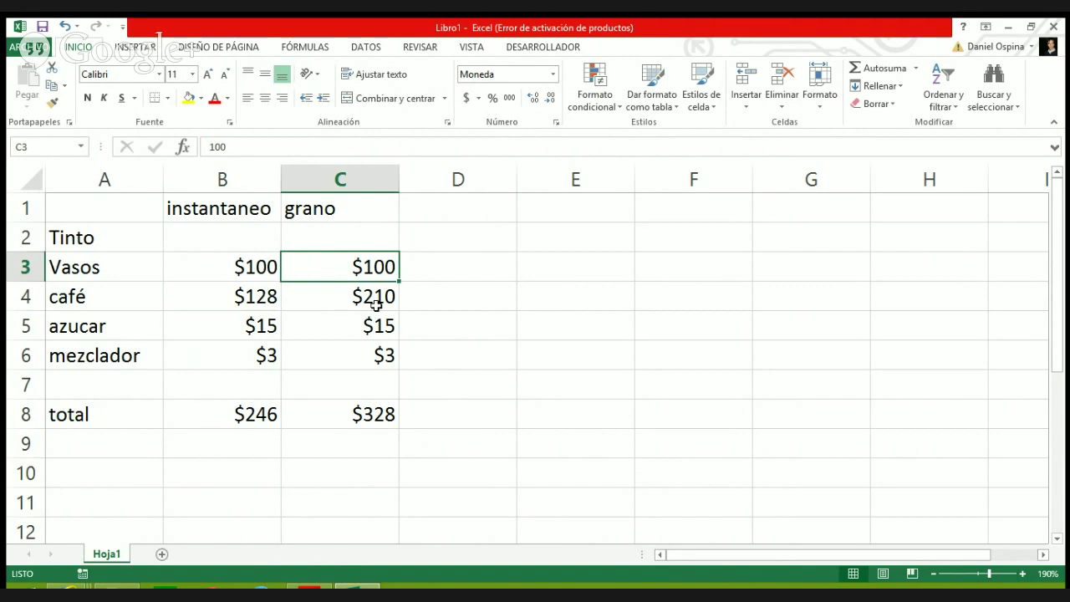
click(253, 415)
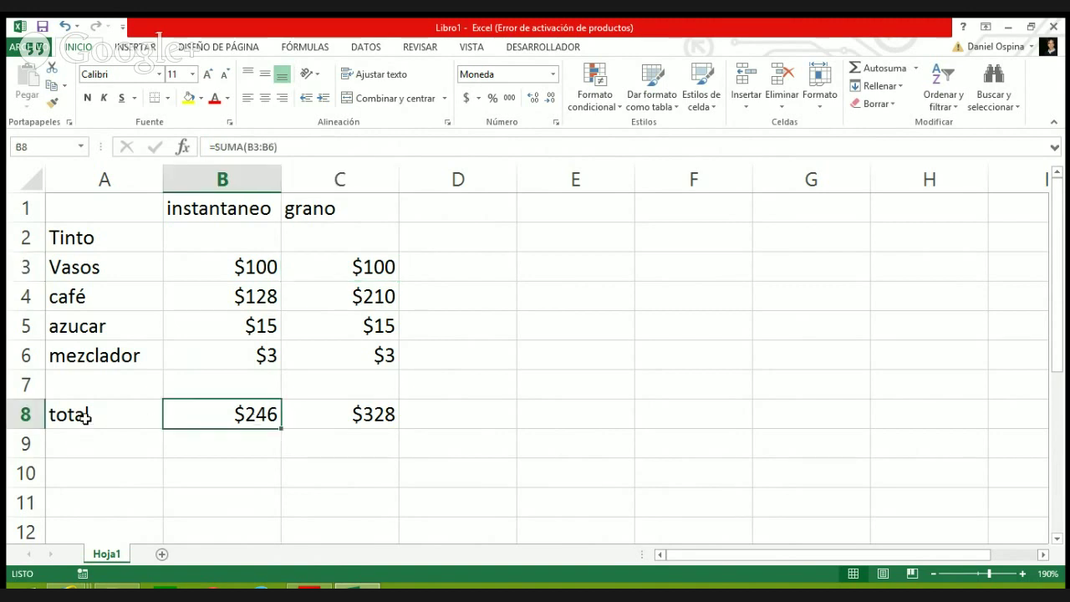
click(102, 442)
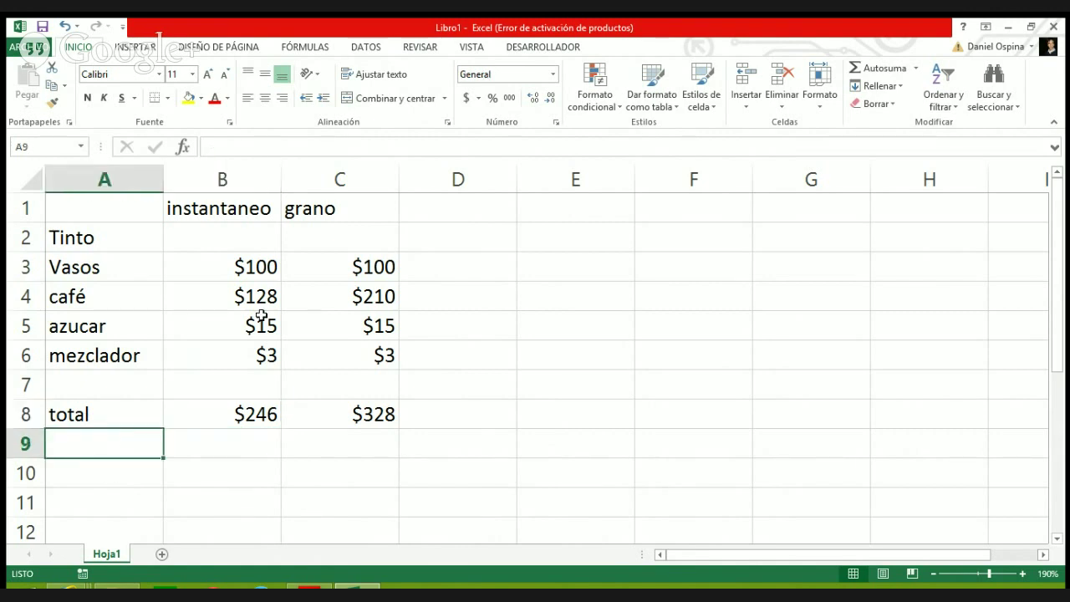
click(258, 266)
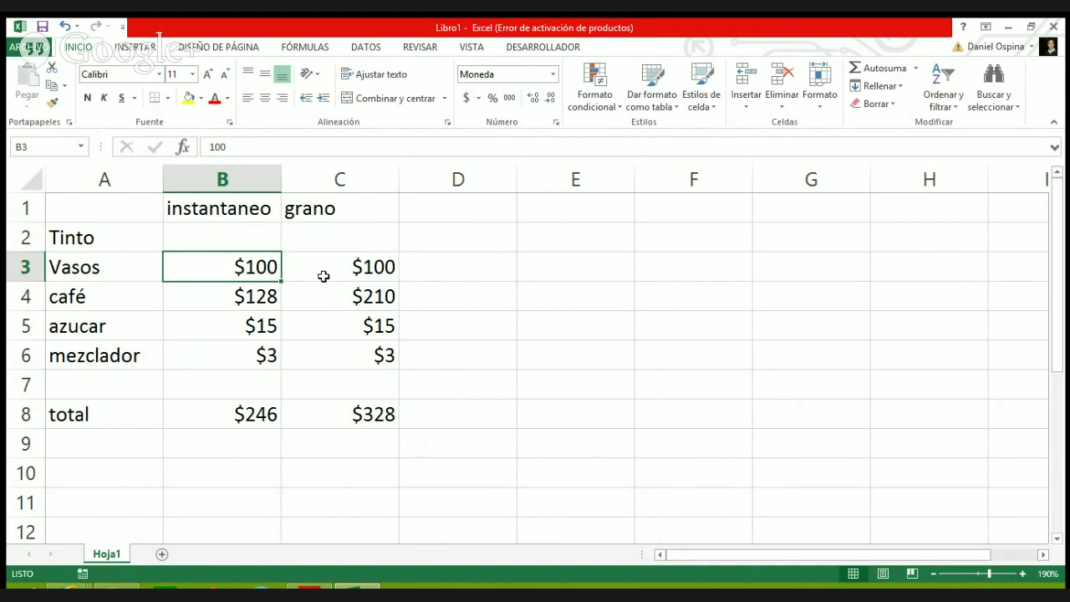
click(98, 473)
click(256, 485)
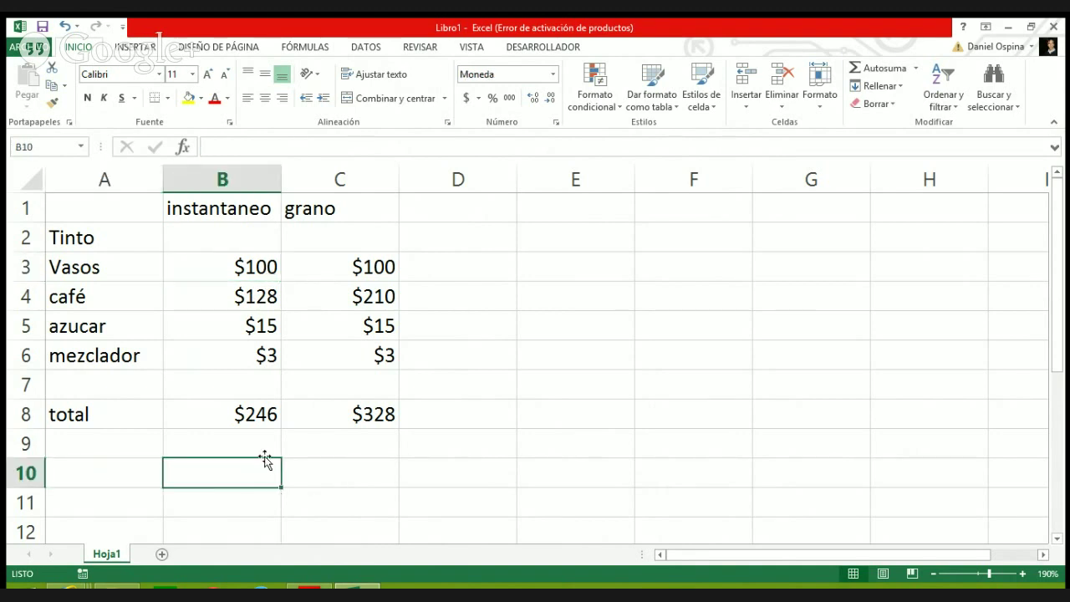
click(104, 493)
click(103, 476)
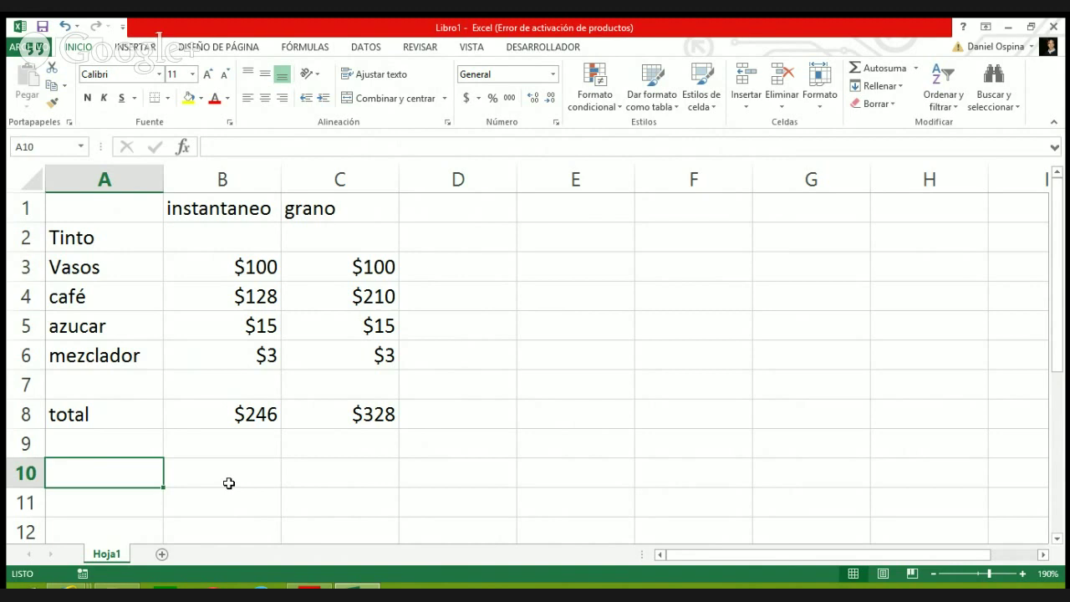
Label A9 as venta and enter 400 as the instantaneo sale price in B9.
click(118, 451)
text(venta)
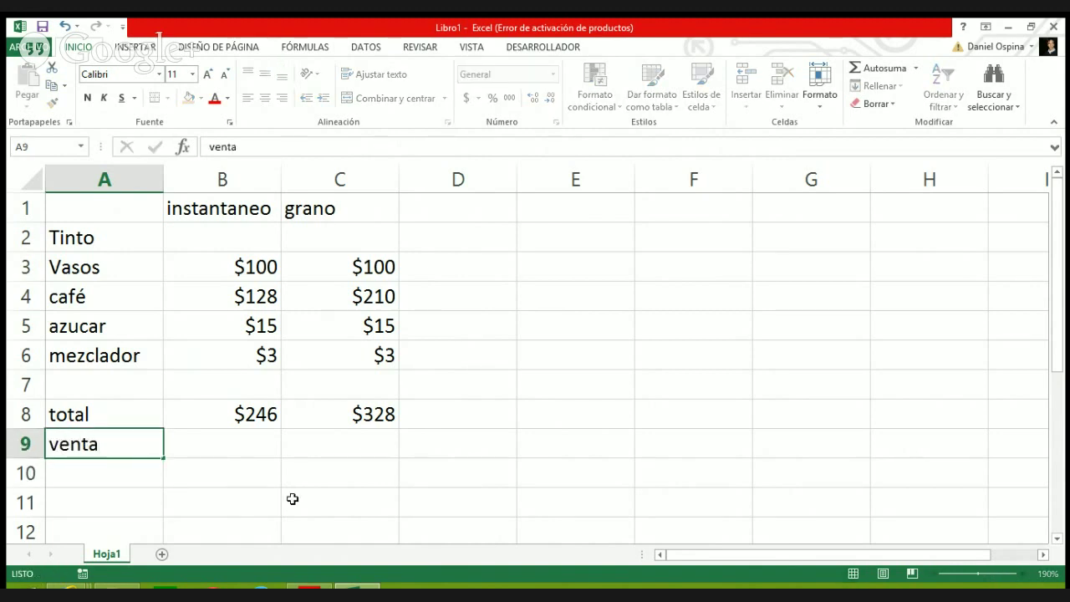
key(Tab)
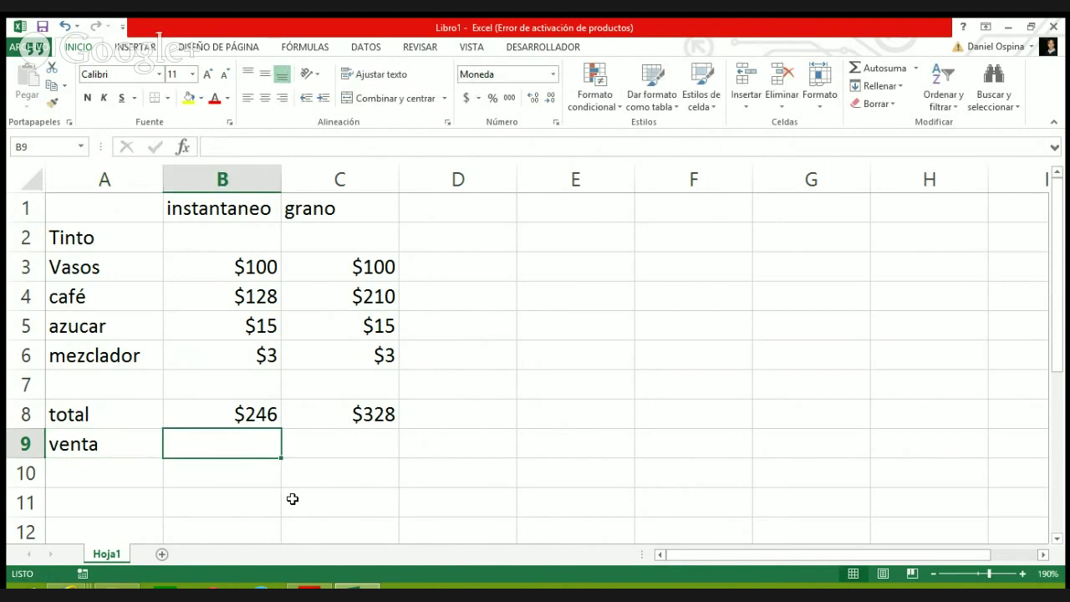
text(5)
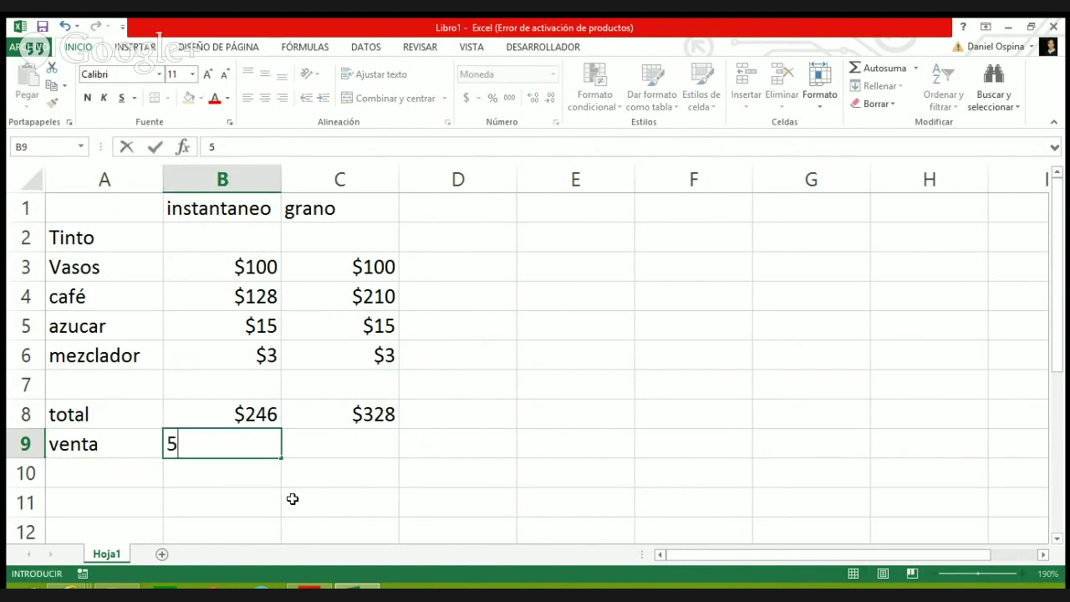
key(BackSpace)
text(400)
key(Return)
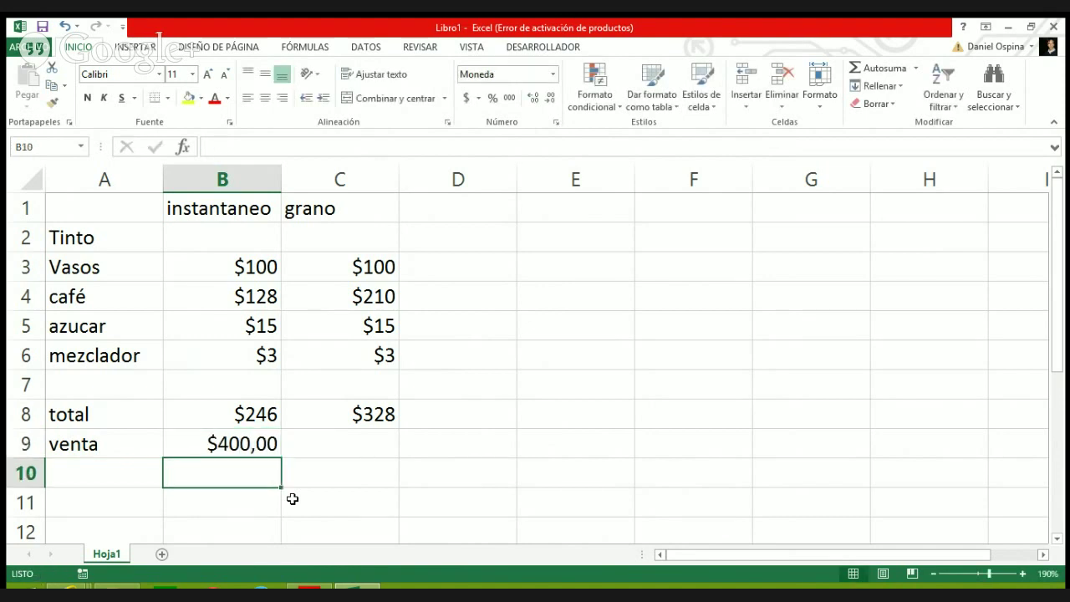
Enter 500 as the grano sale price in C9.
key(Up)
key(Right)
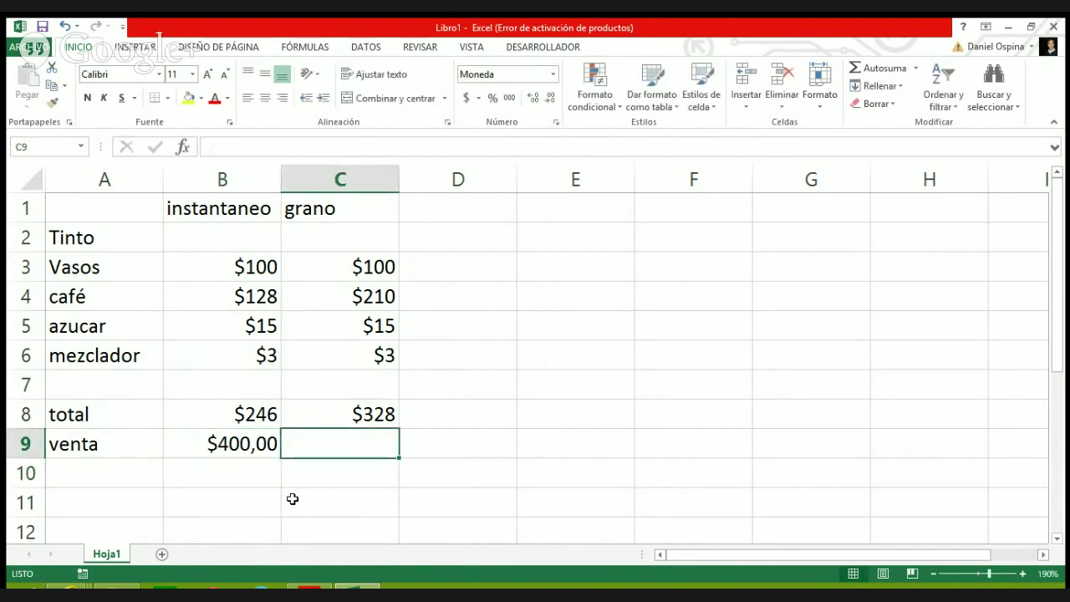
text(500)
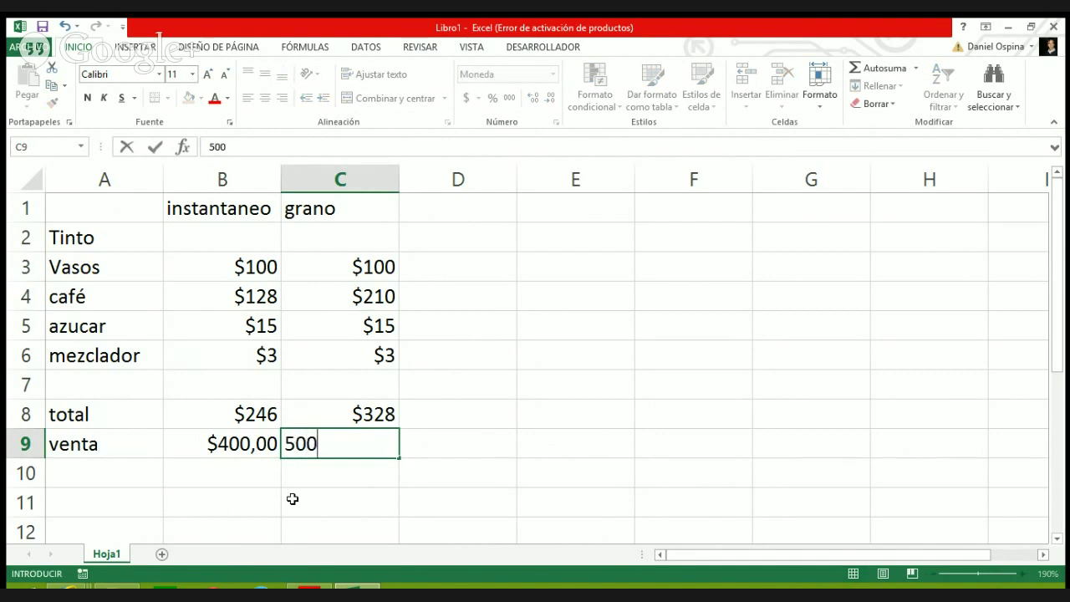
key(Return)
key(Up)
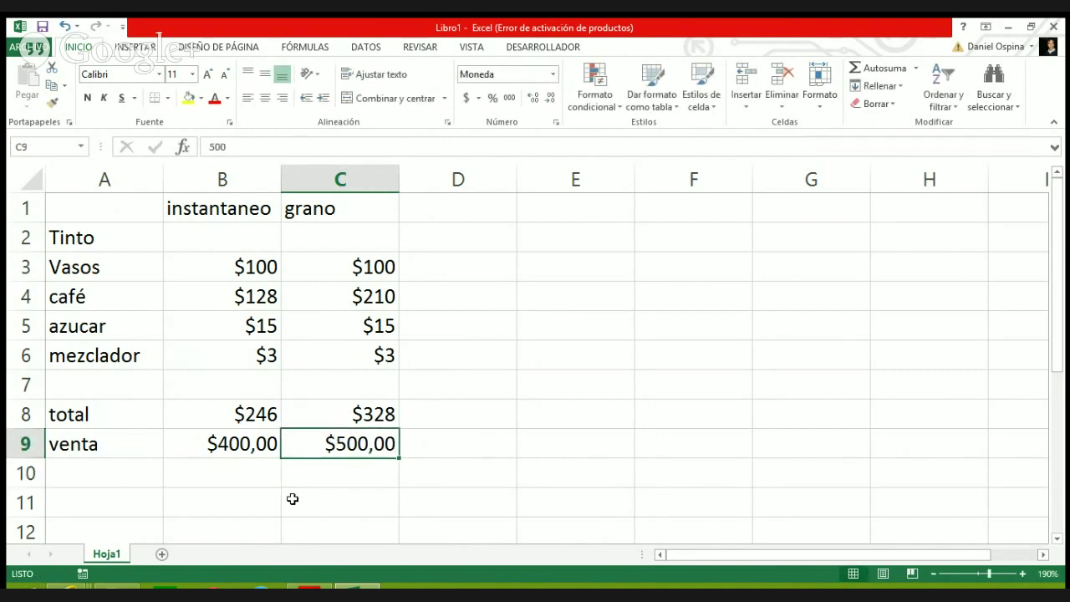
Format both venta prices in B9:C9 to show no decimal places.
key(Left)
key(shift+Right)
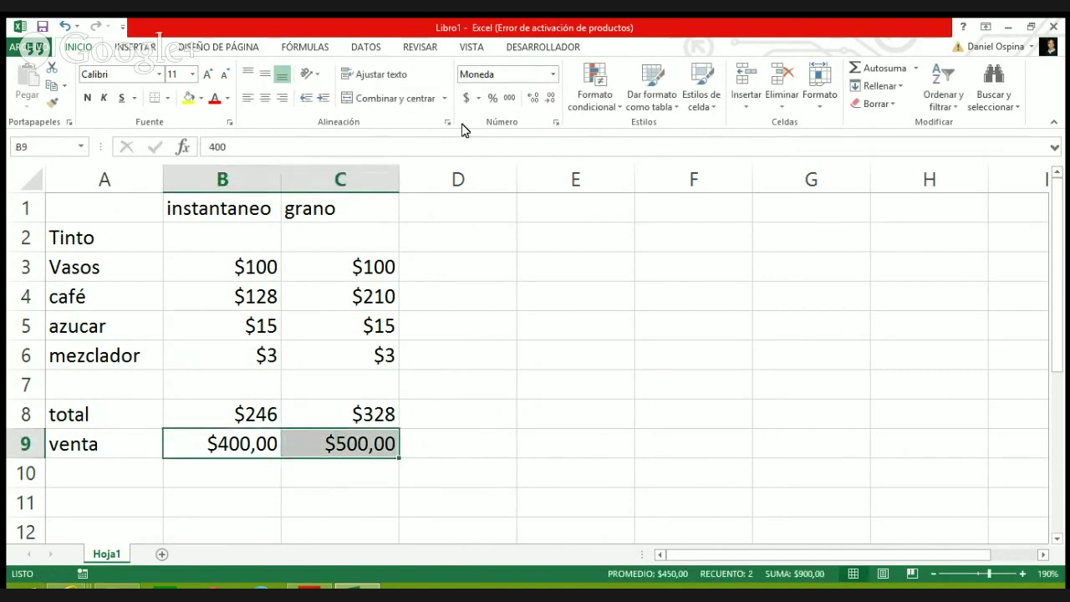
click(549, 100)
click(549, 100)
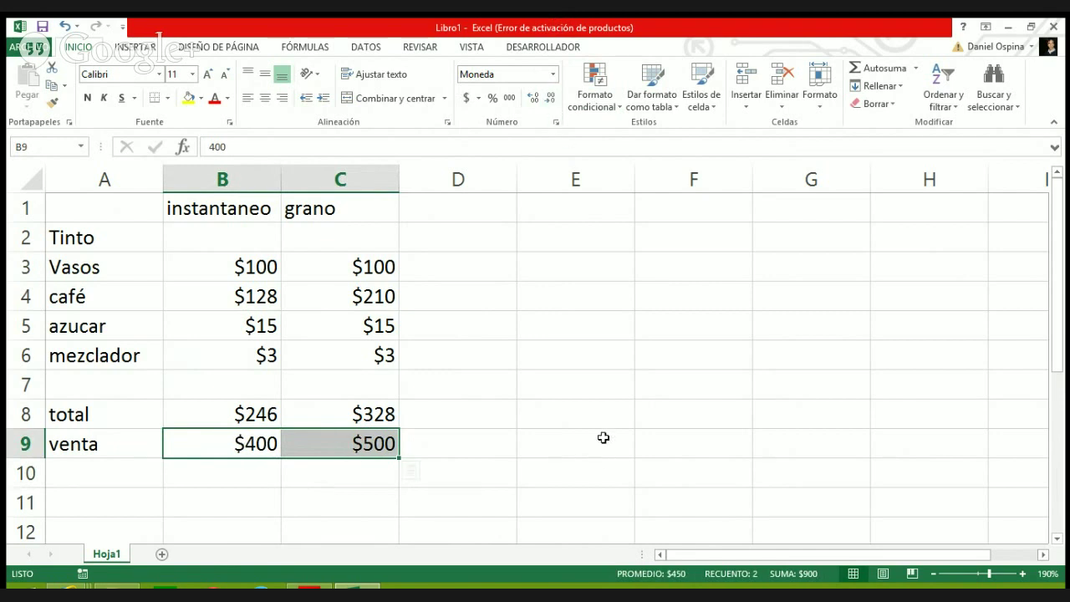
Label A10 as ganancia and calculate the instantaneo profit in B10 with the formula =B9-B8.
click(125, 476)
text(ganancia)
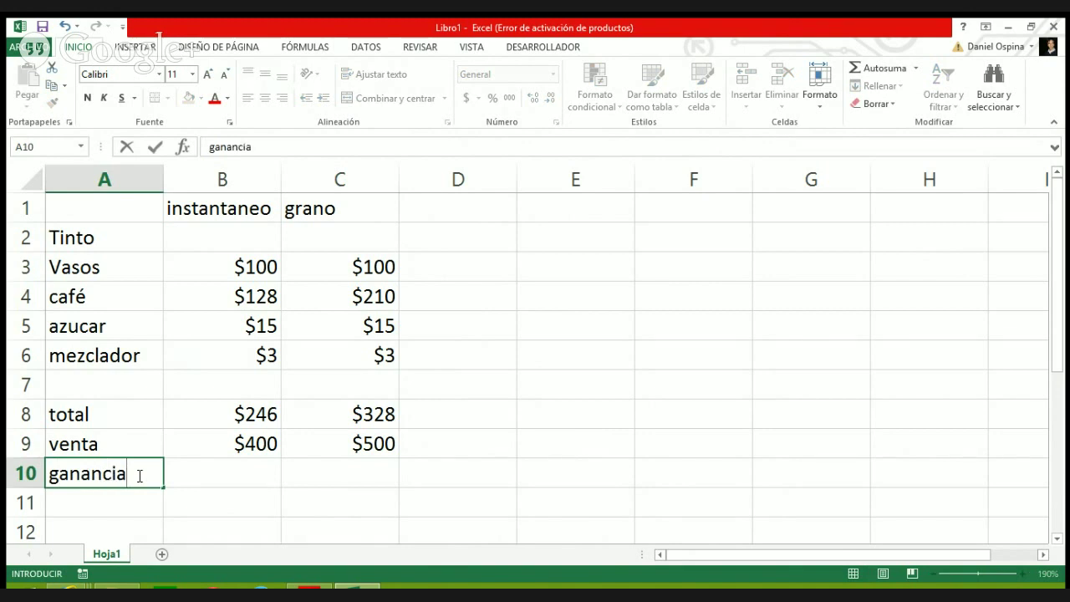
key(Tab)
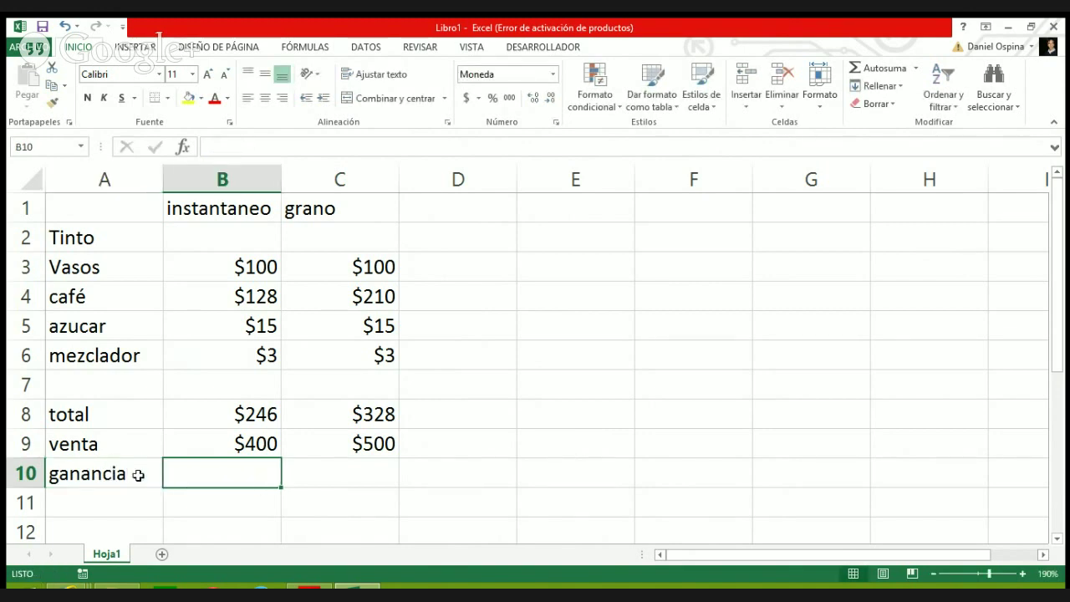
text(=)
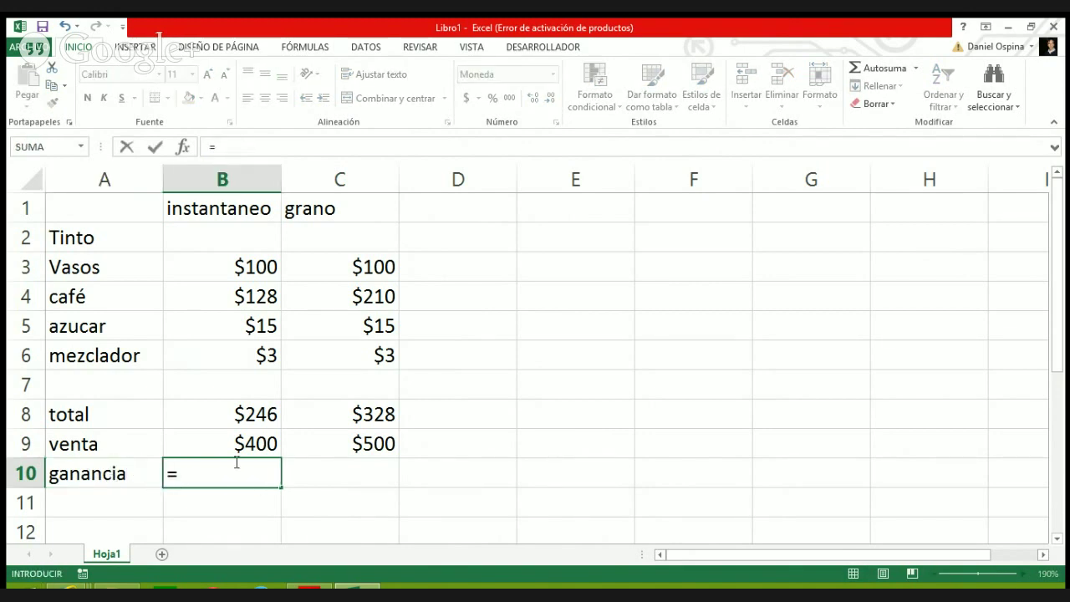
click(239, 443)
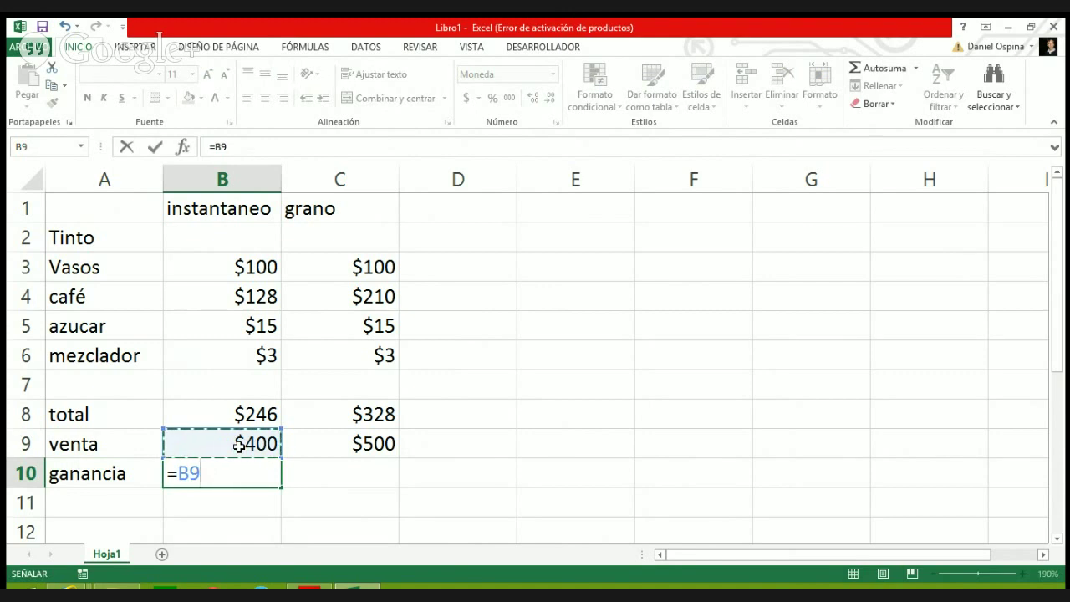
text(-)
key(Up)
key(Up)
key(Return)
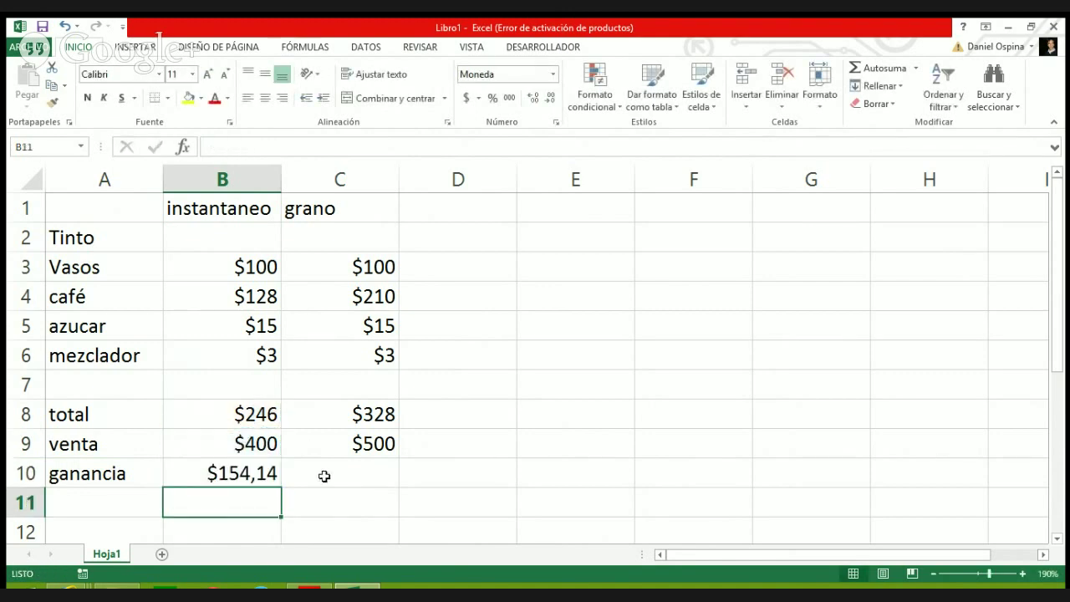
Format the ganancia in B10 without decimals and fill its formula across to the grano column in C10.
click(242, 483)
click(550, 98)
click(550, 97)
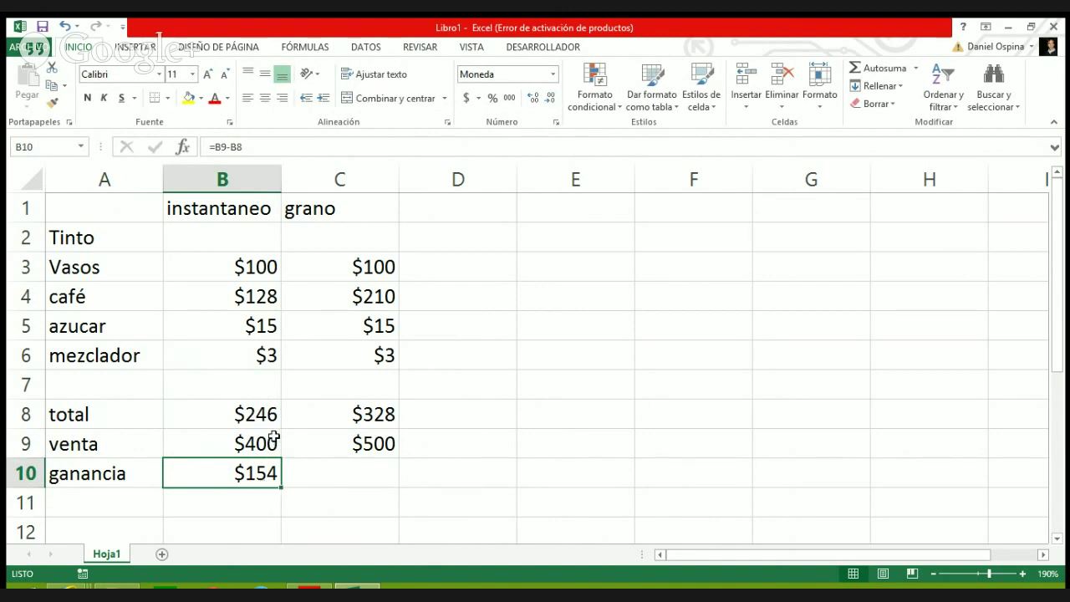
scroll(275, 446, down, 1)
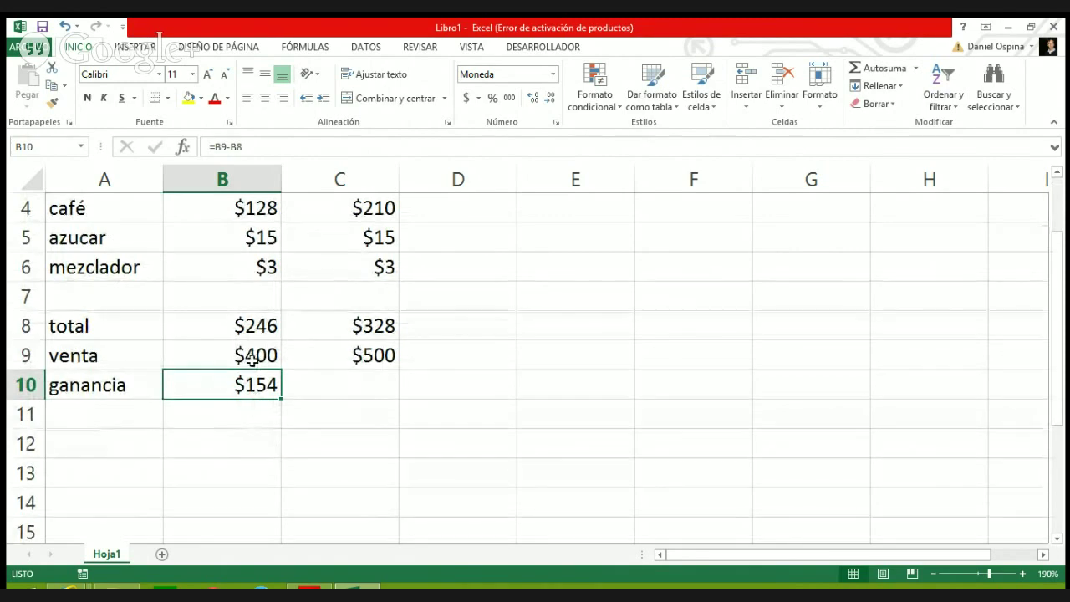
drag(282, 399, 388, 398)
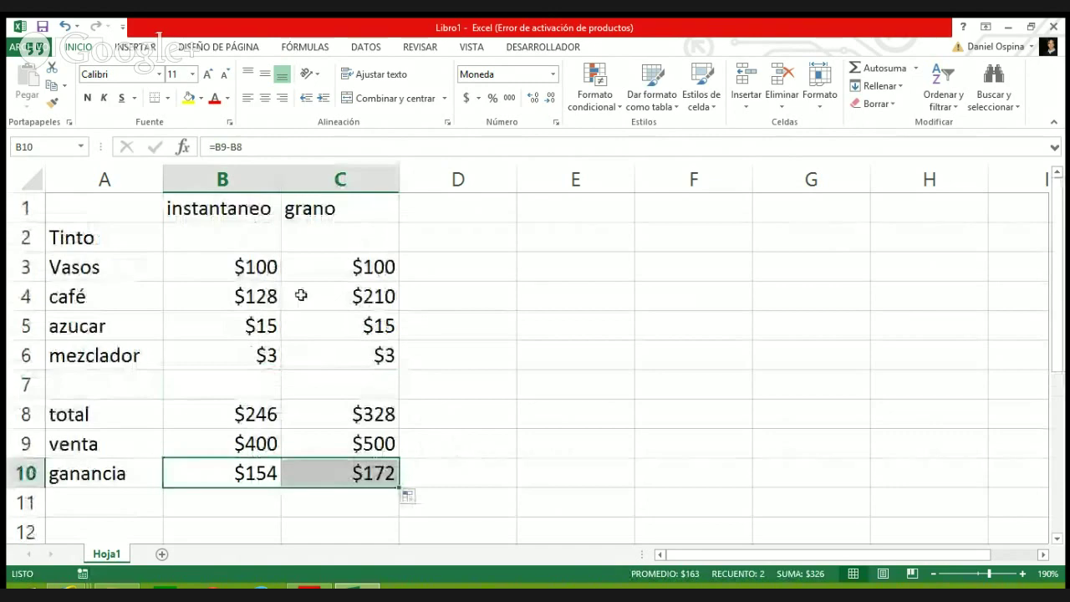
Set the Vasos cost to 60 for both instantaneo in B3 and grano in C3.
click(253, 265)
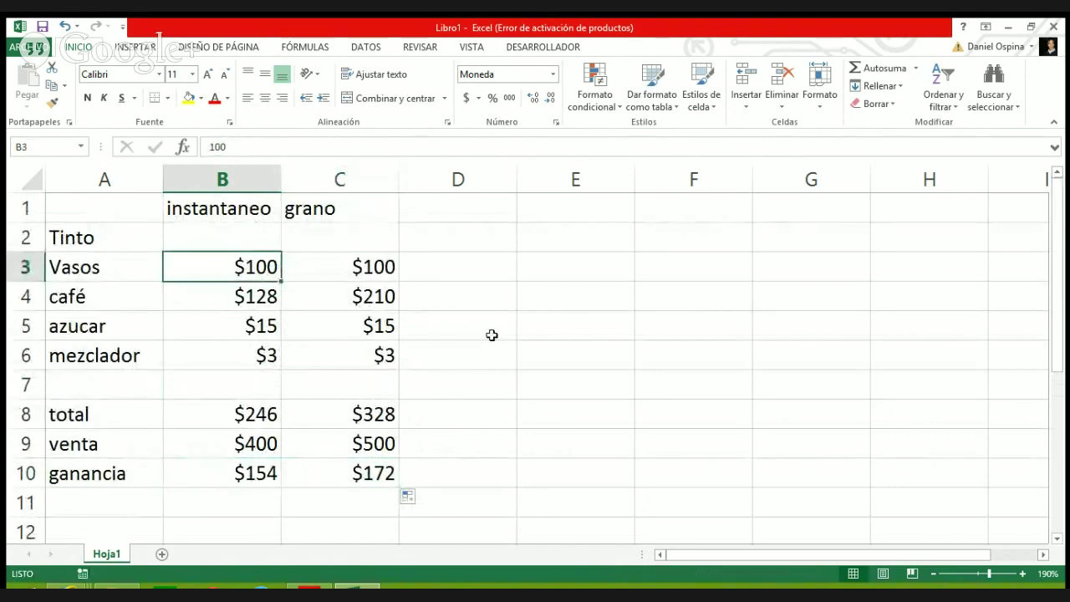
text(60)
key(Return)
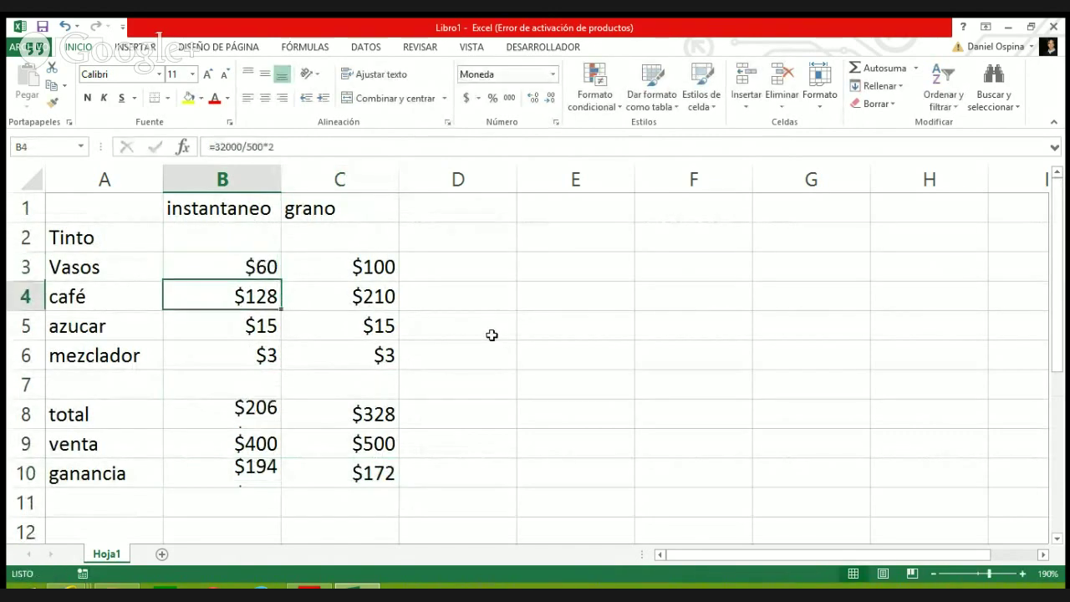
key(Up)
key(Right)
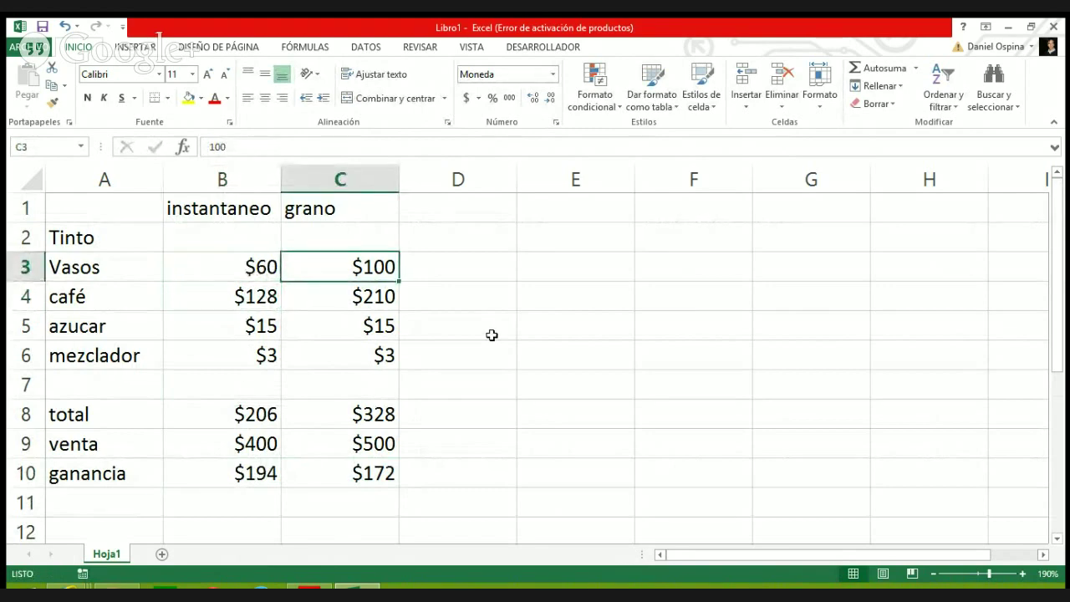
text(60)
key(Return)
Try the formula =29000/500*2 for the instantaneo café cost in B4, and undo the change.
key(Left)
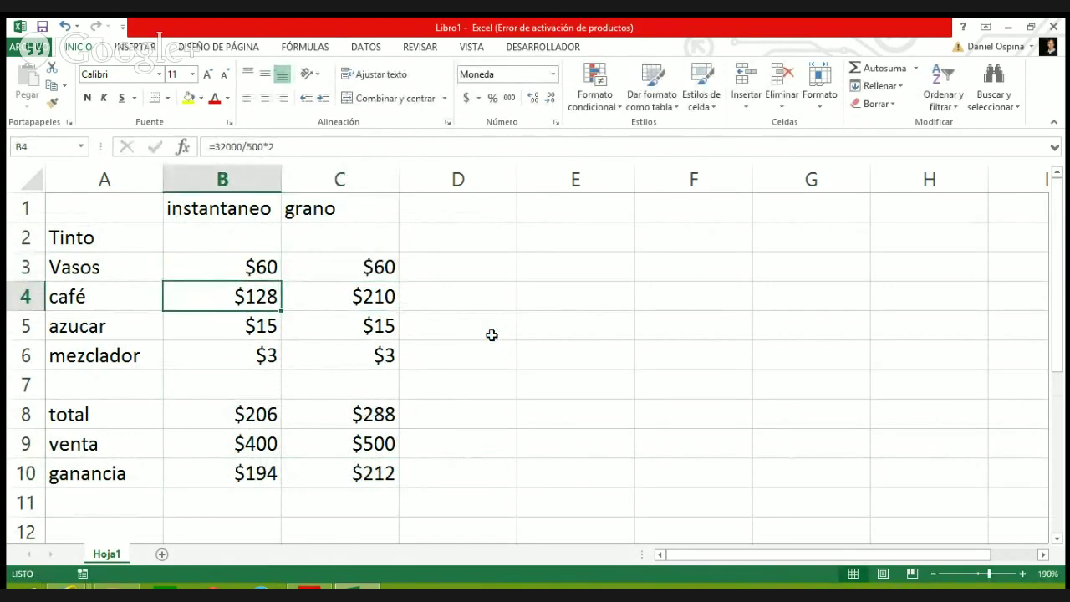
key(F2)
key(Left)
key(Left)
key(Left)
key(Left)
key(Left)
key(Left)
key(Left)
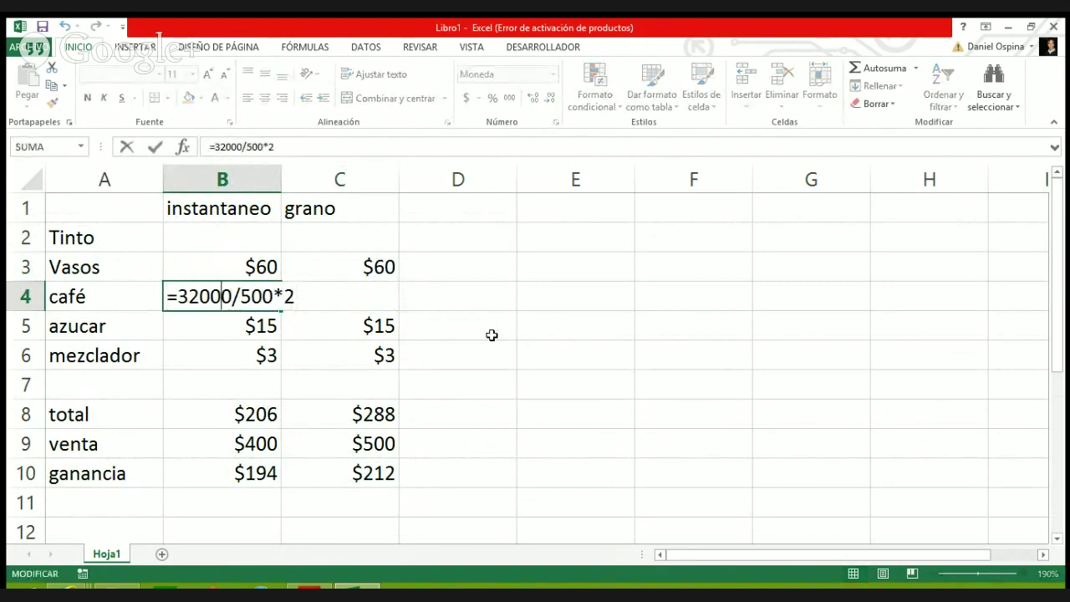
key(Left)
key(Left)
key(BackSpace)
key(BackSpace)
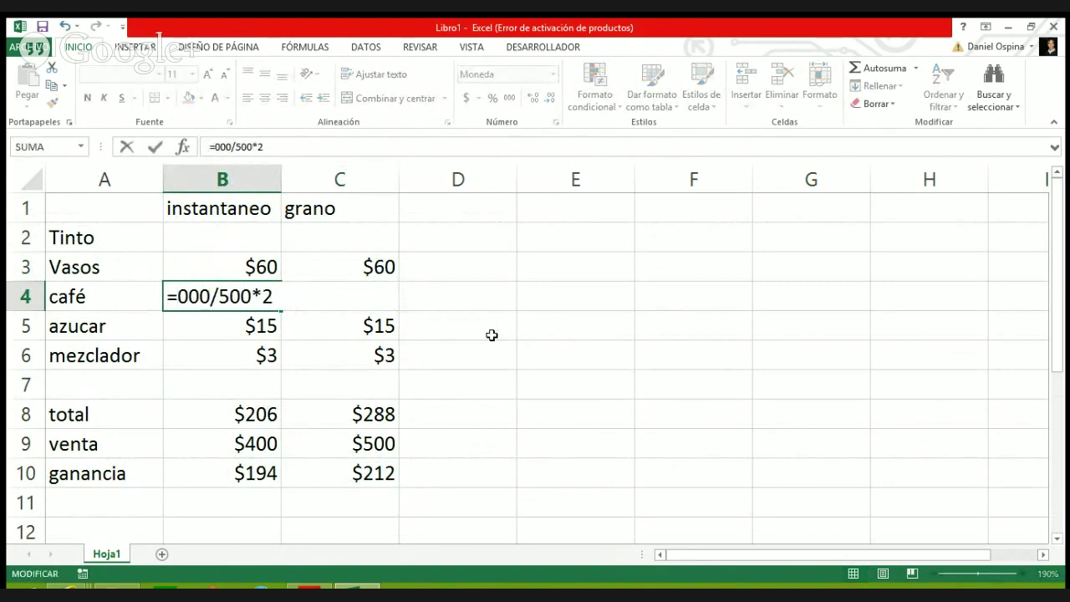
text(29)
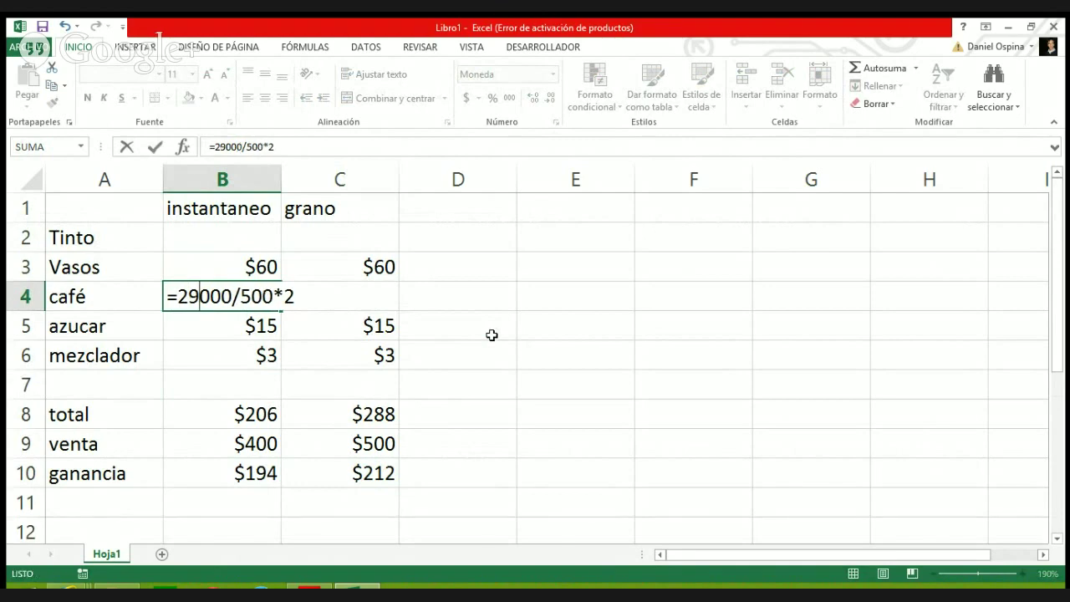
key(ctrl+Return)
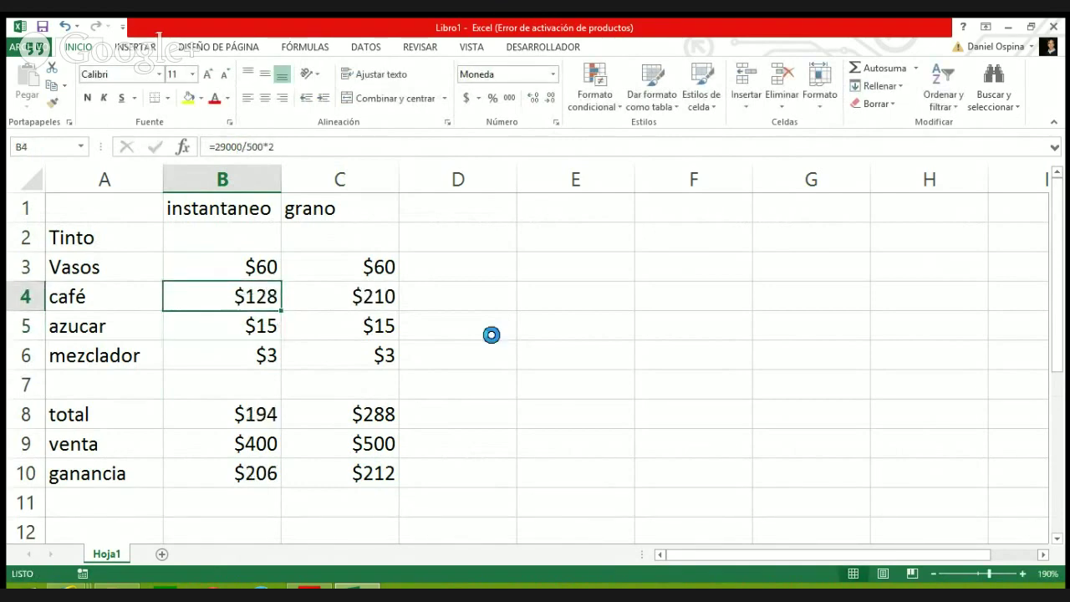
key(ctrl+z)
Change the instantaneo café cost formula in B4 to =32000/500*1.
key(F2)
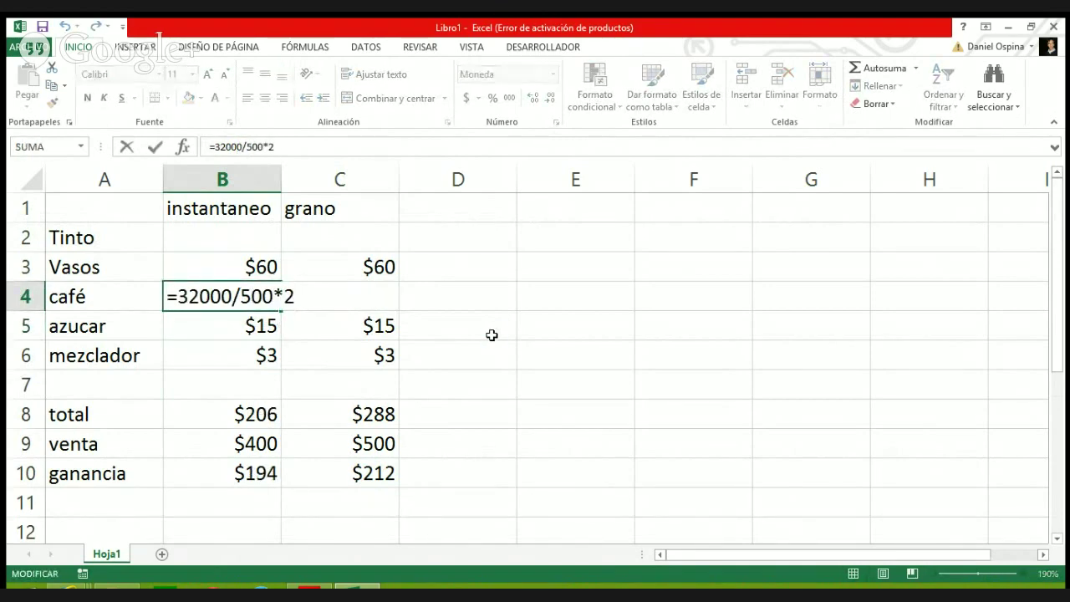
key(BackSpace)
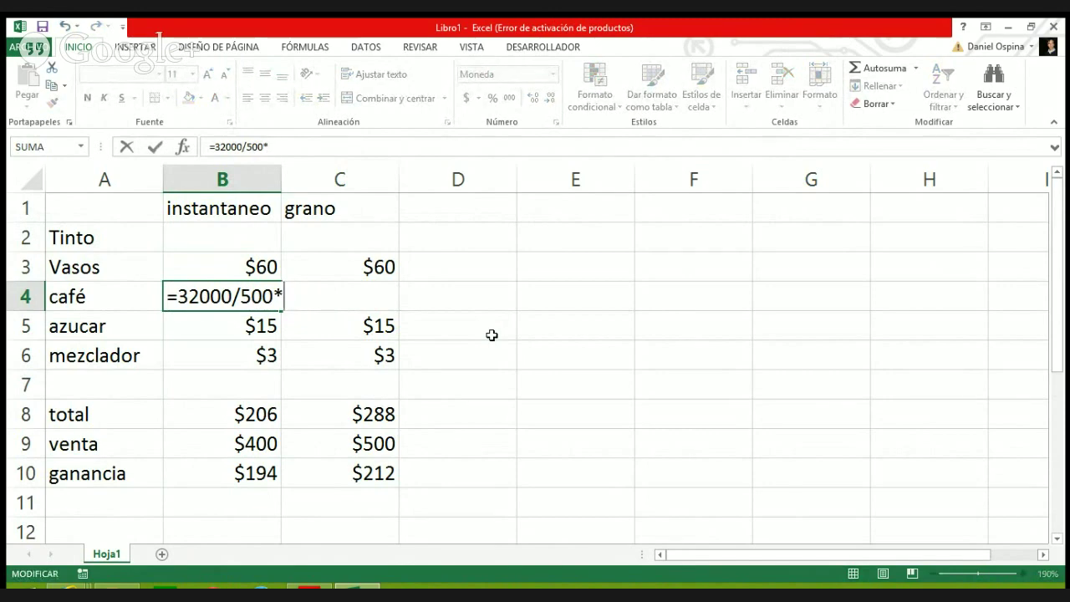
text(1)
key(Return)
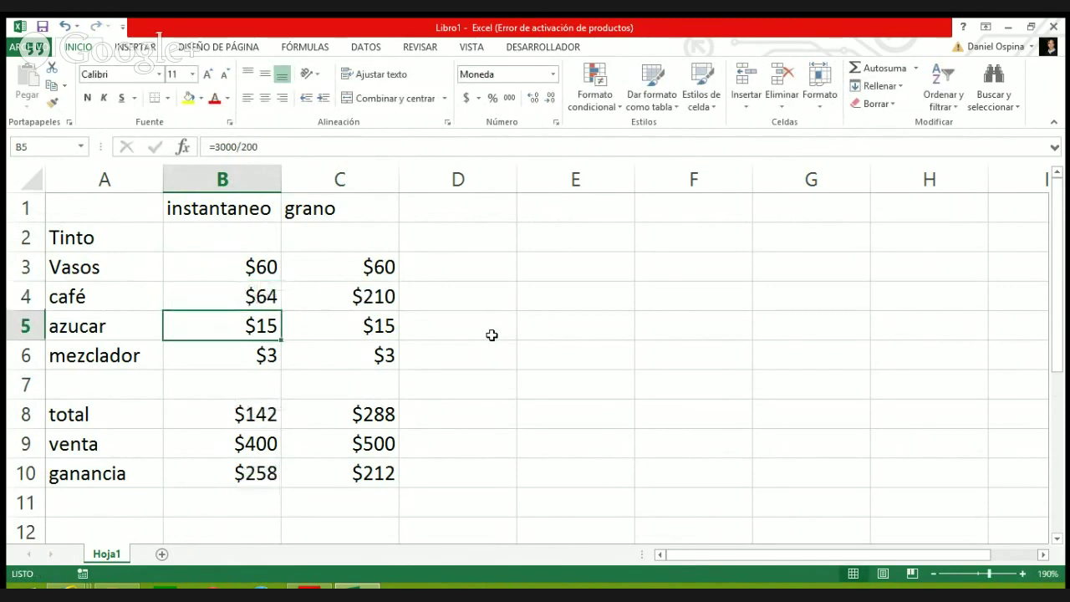
Change the grano café cost formula in C4 to =10000/500*7.
key(Up)
key(Right)
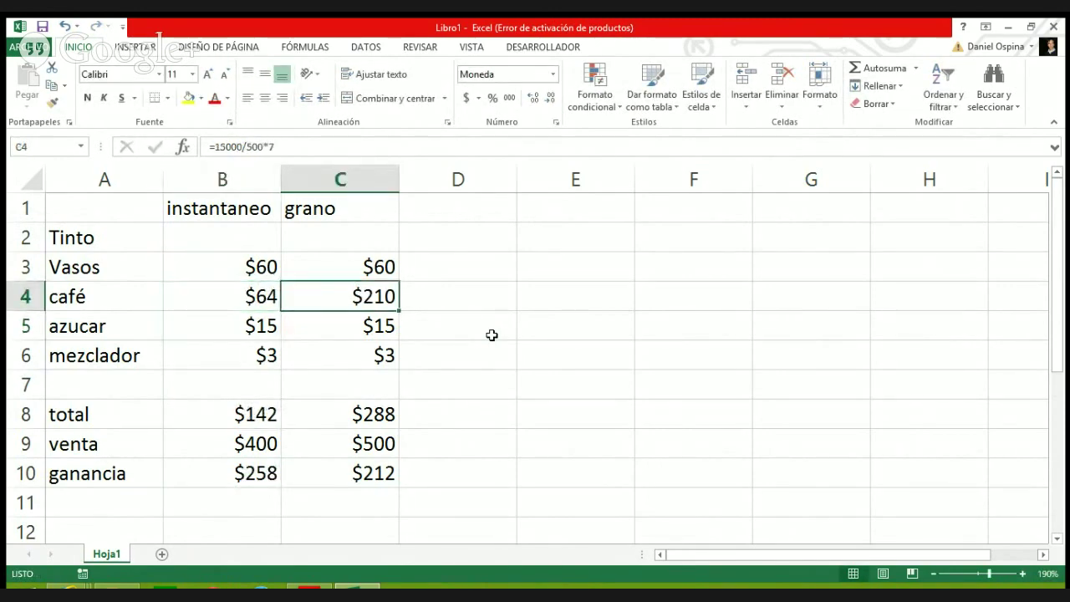
key(F2)
key(Left)
key(Left)
key(Left)
key(Left)
key(Left)
key(Left)
key(Left)
key(Left)
key(Left)
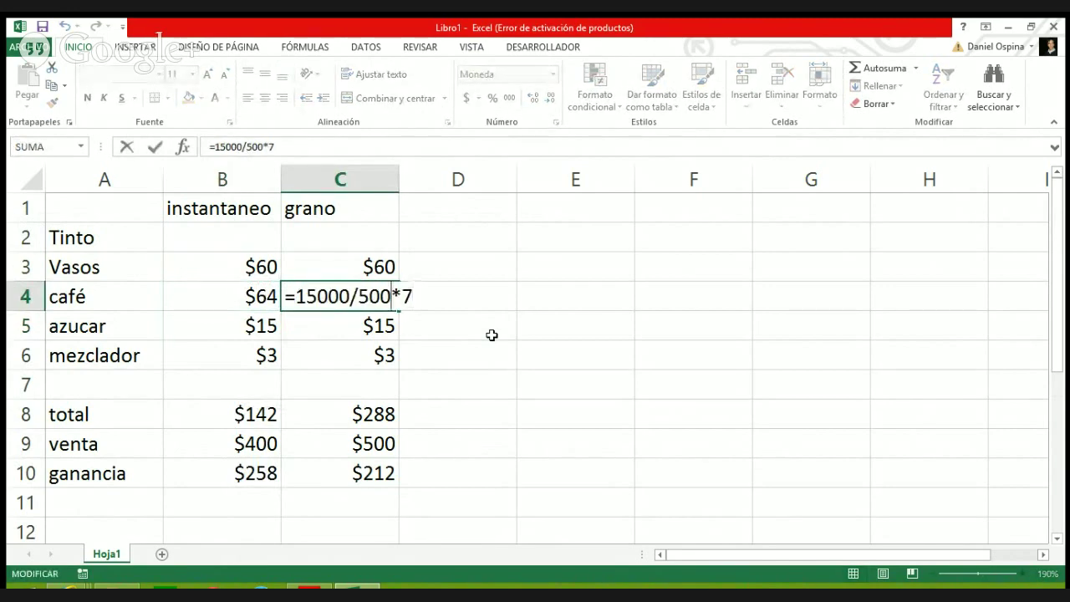
key(BackSpace)
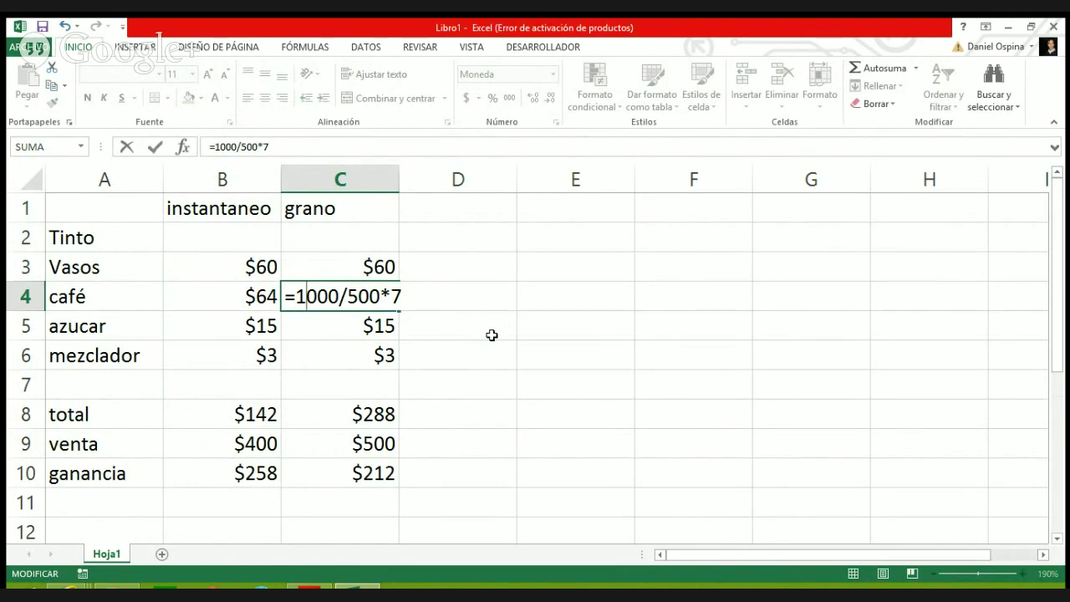
text(0)
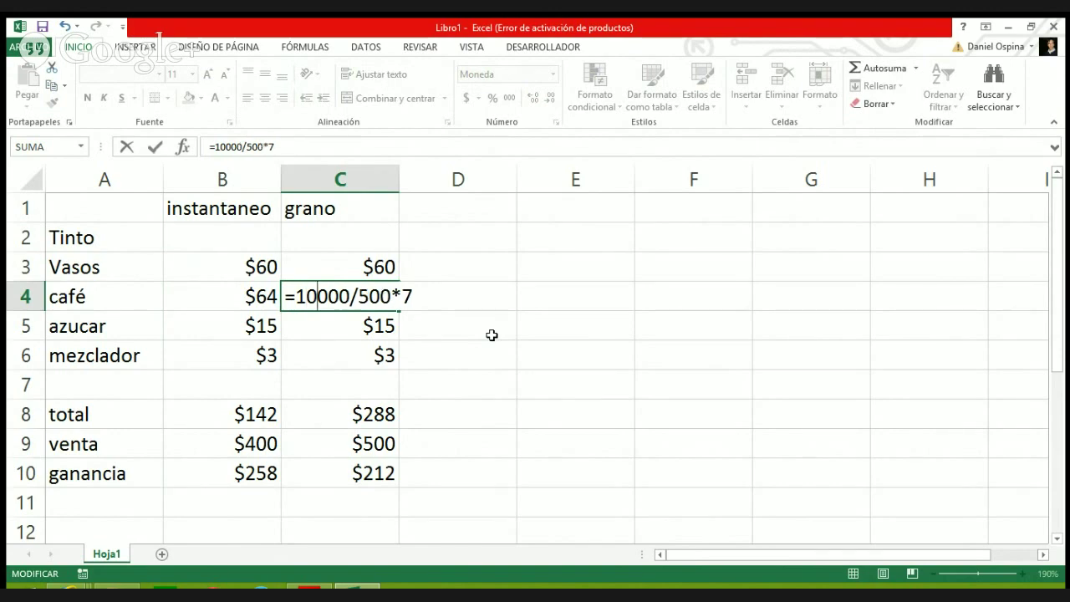
key(Return)
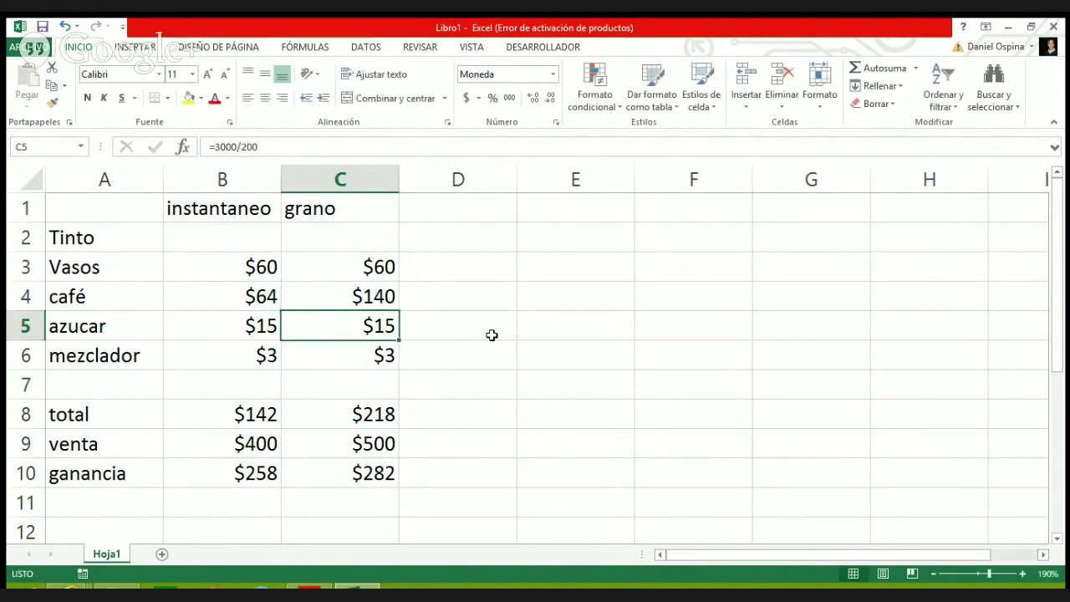
Compare the total, venta and ganancia of the instantaneo and grano columns in rows 8 to 10, and switch to the video call window.
key(Up)
key(Down)
key(Down)
key(Down)
key(Down)
key(Down)
key(Down)
key(Up)
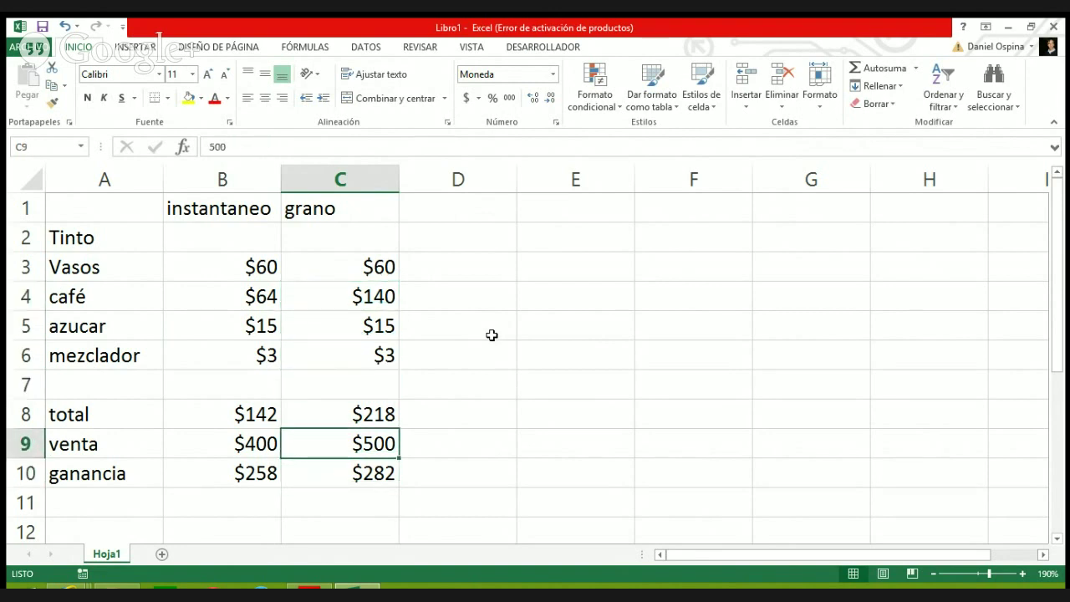
key(Left)
key(Right)
key(Right)
key(Left)
key(Down)
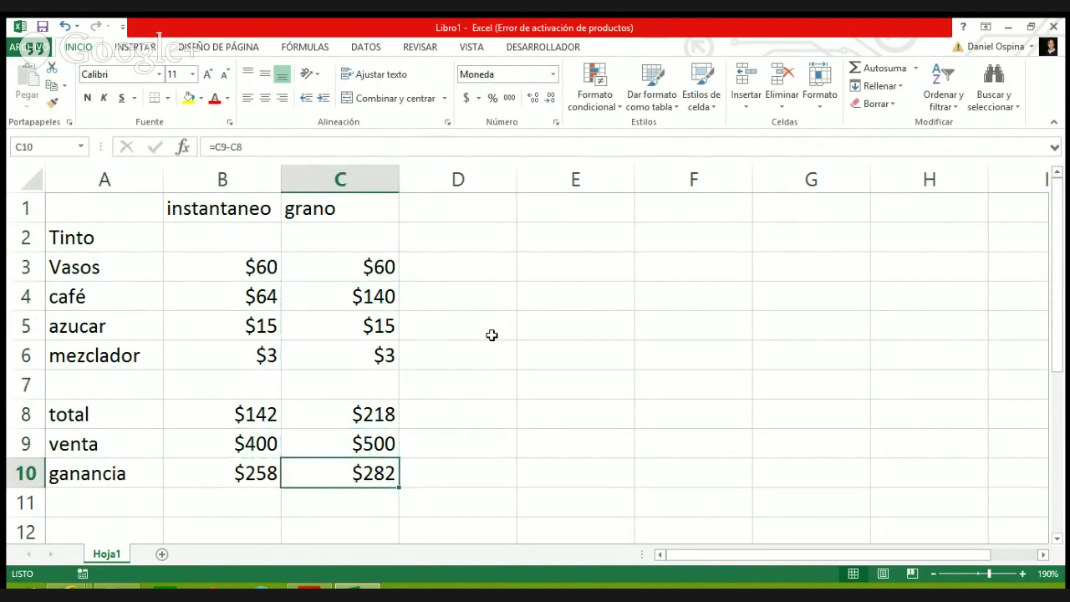
key(Left)
key(Up)
key(Up)
key(Down)
key(Down)
key(Up)
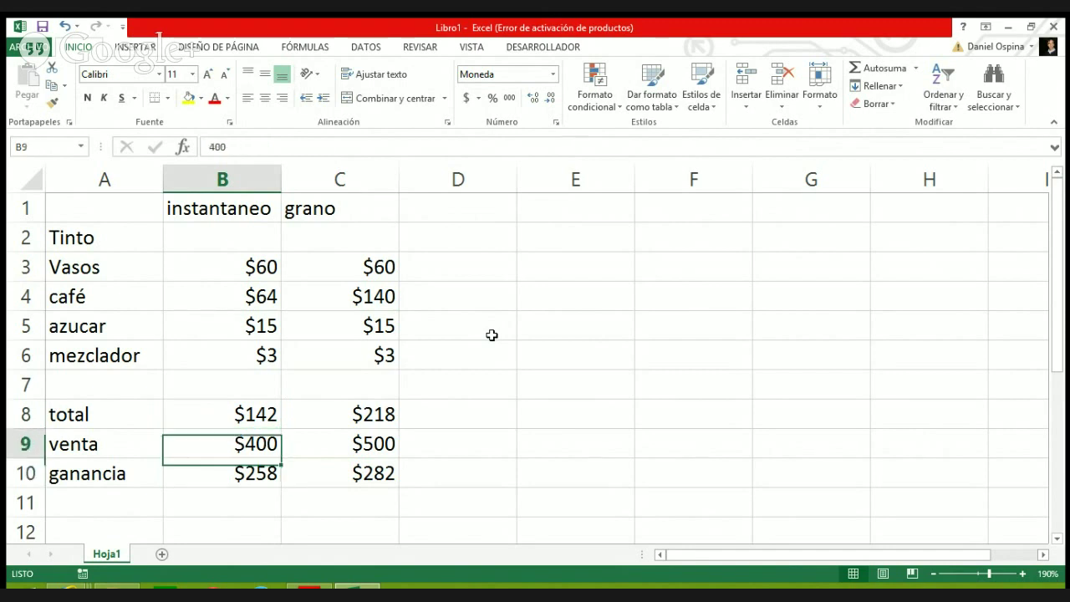
key(Up)
key(Down)
key(Down)
key(Up)
key(Up)
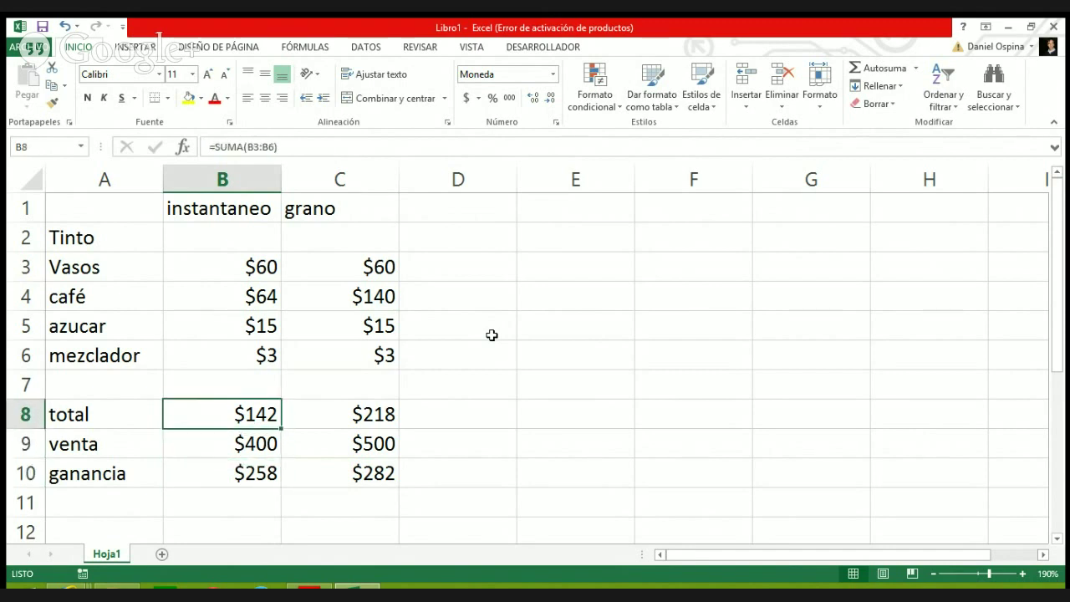
key(Right)
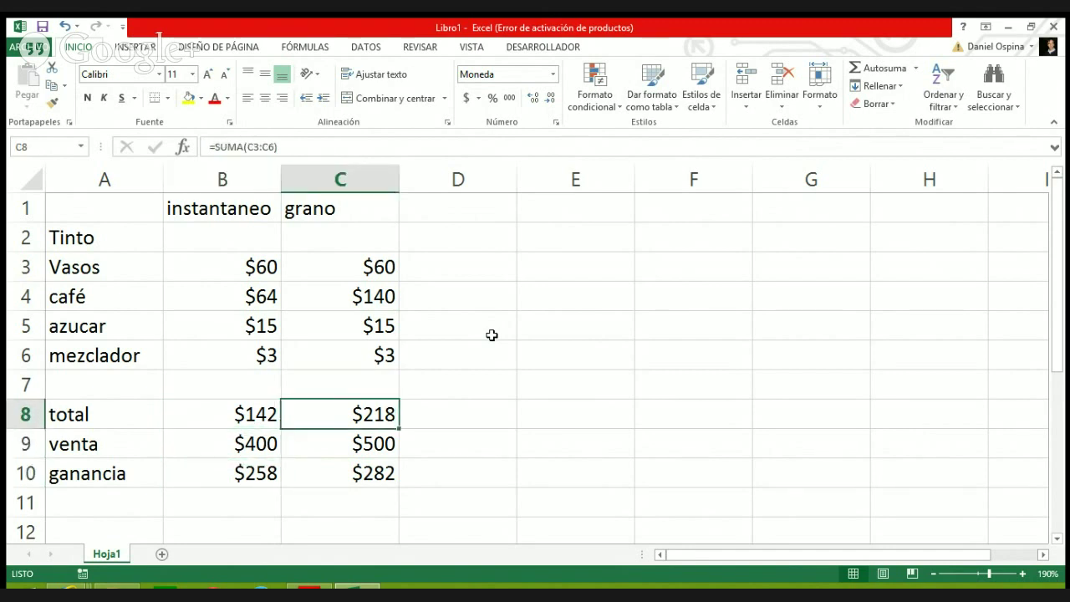
key(Down)
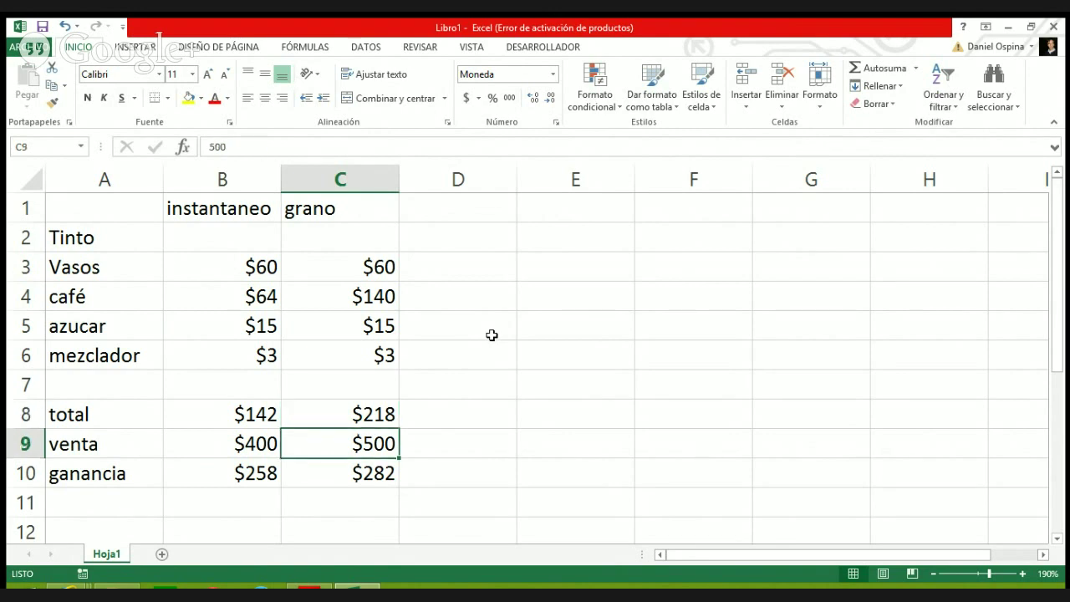
key(Left)
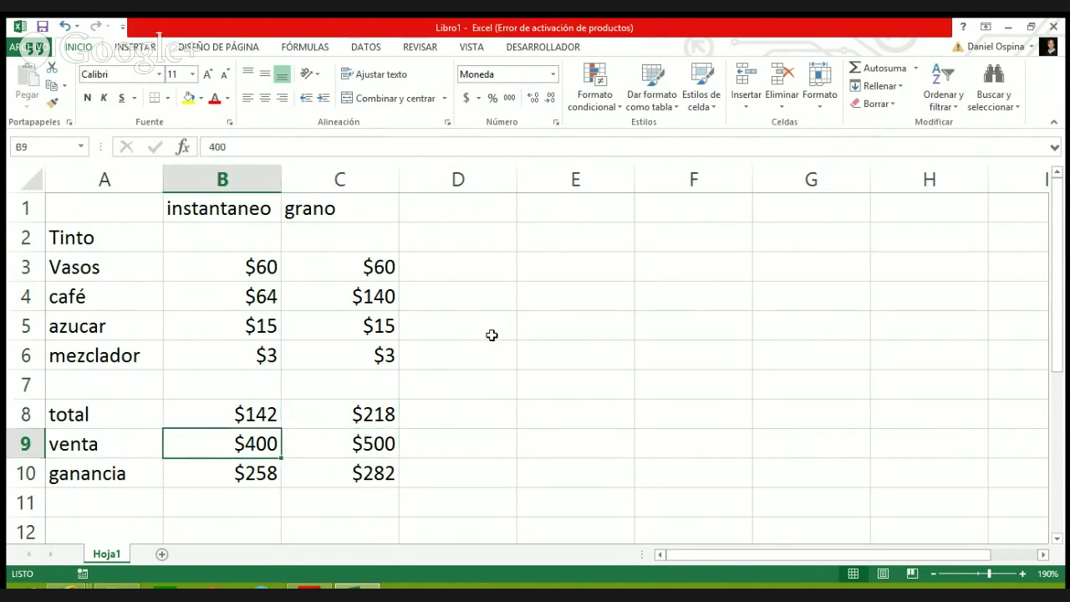
key(Right)
key(Right)
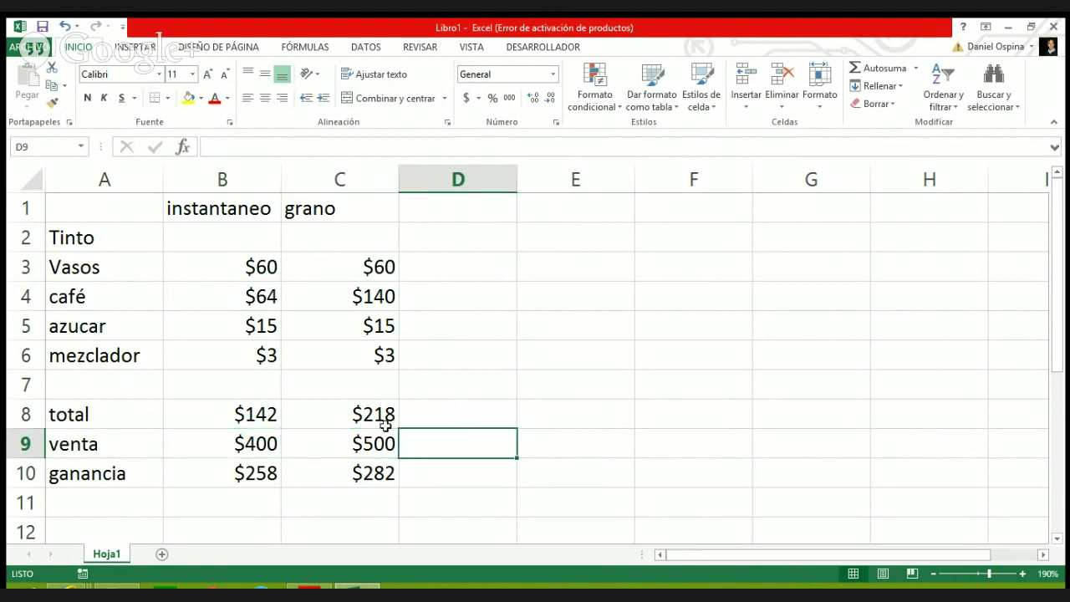
key(alt+Tab)
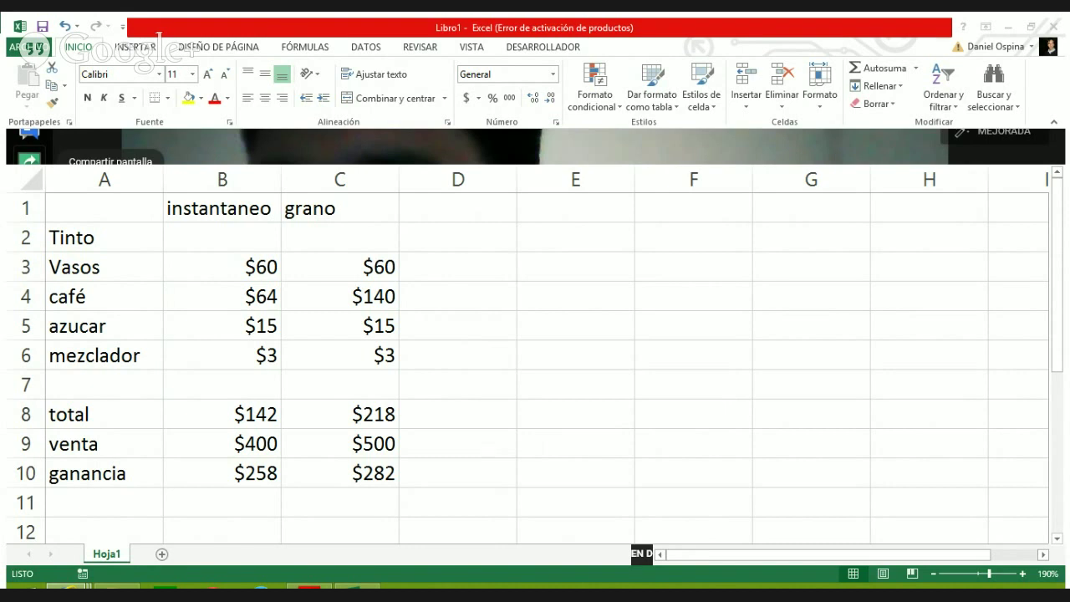